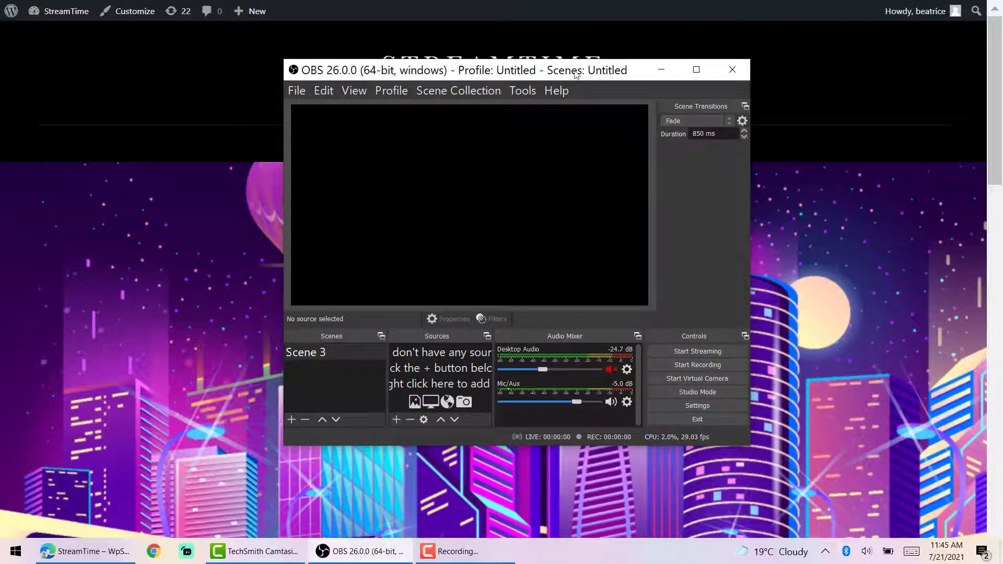
- Drag the OBS Studio window into position over the StreamTime home page
{"action": "left_click_drag", "start_coordinate": [578, 76], "coordinate": [553, 67]}
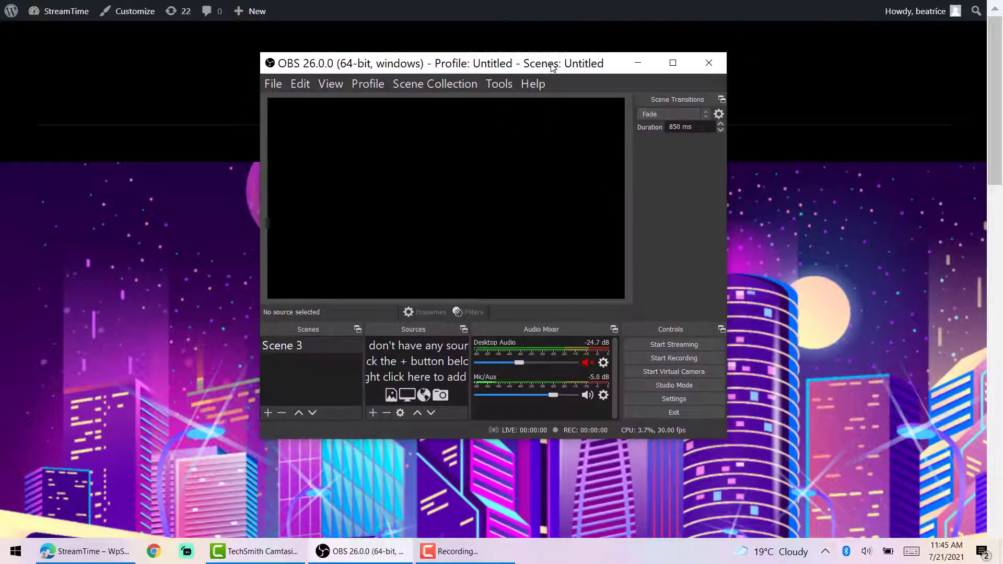
- Review the Custom server on the Stream settings page, confirm with OK, then close OBS Studio
{"action": "left_click", "coordinate": [683, 401]}
{"action": "left_click", "coordinate": [282, 111]}
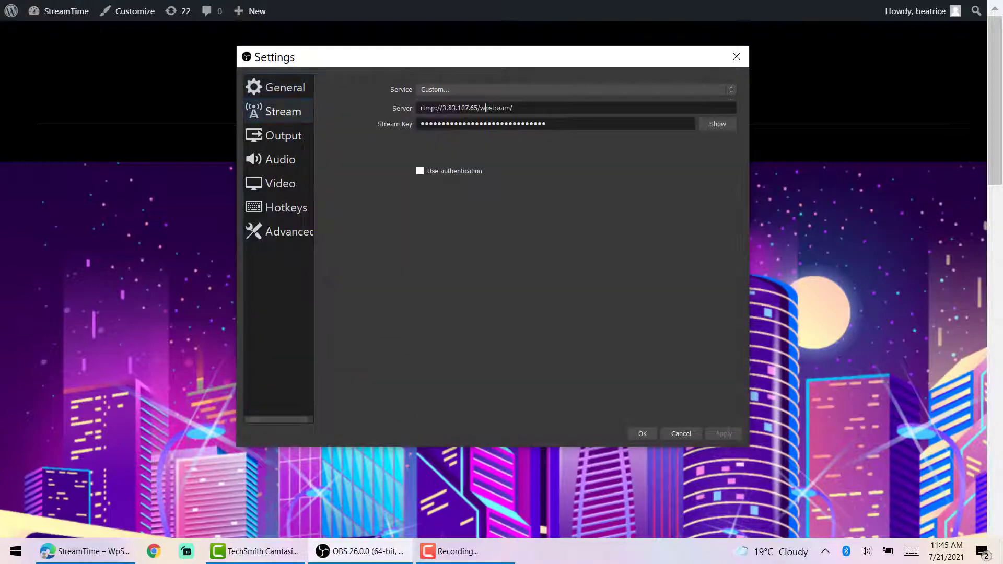
{"action": "left_click", "coordinate": [643, 437]}
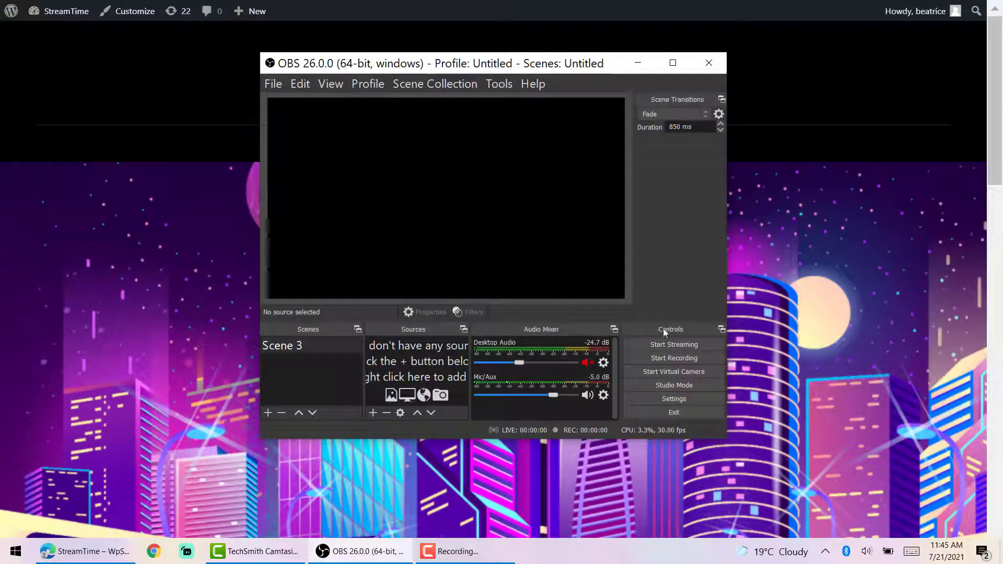
{"action": "left_click", "coordinate": [709, 69]}
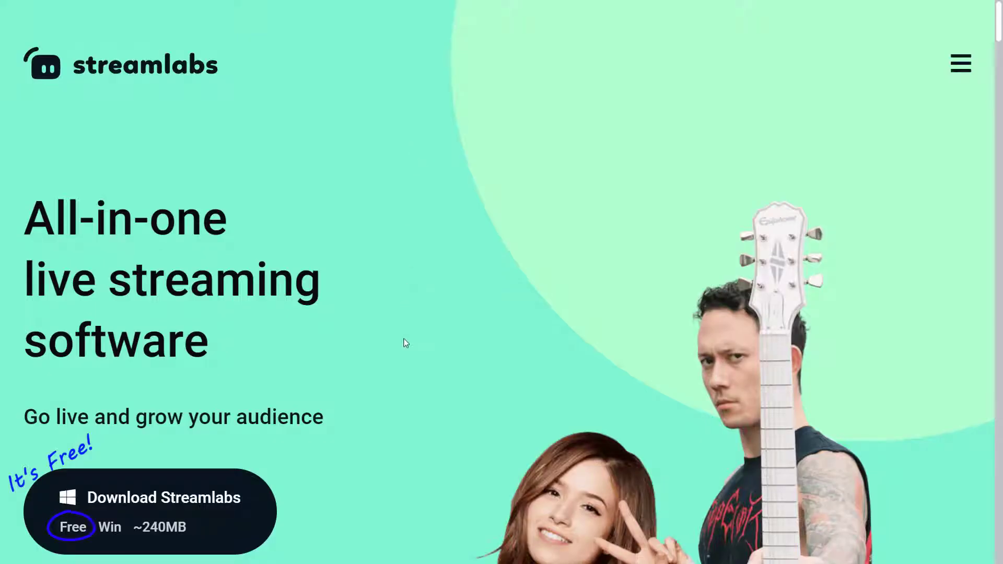
- Scroll through the Streamlabs homepage features from the hero section down to the footer links
{"action": "scroll", "coordinate": [404, 450], "scroll_direction": "down", "scroll_amount": 10}
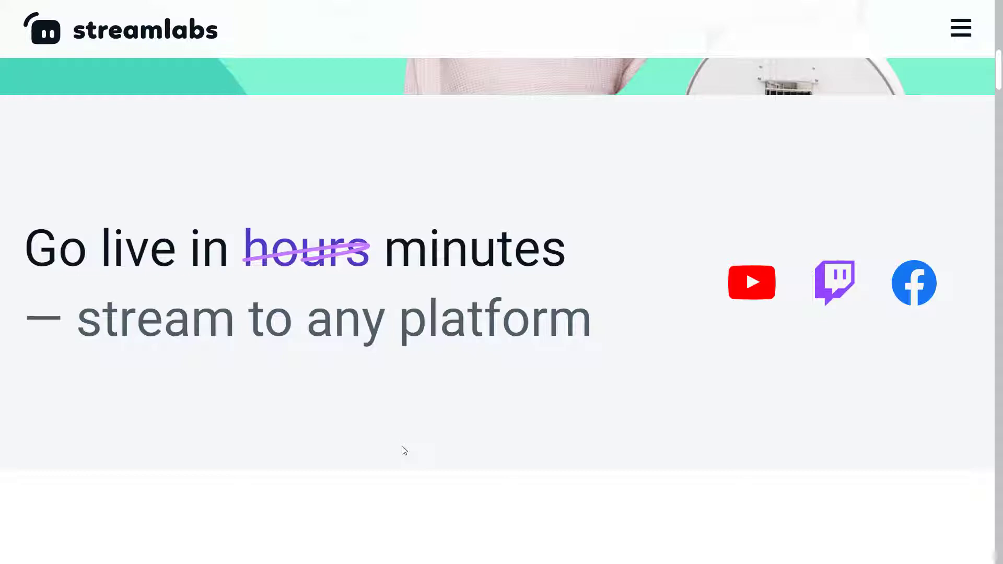
{"action": "scroll", "coordinate": [341, 399], "scroll_direction": "down", "scroll_amount": 5}
{"action": "scroll", "coordinate": [340, 394], "scroll_direction": "down", "scroll_amount": 3}
{"action": "scroll", "coordinate": [340, 394], "scroll_direction": "up", "scroll_amount": 1}
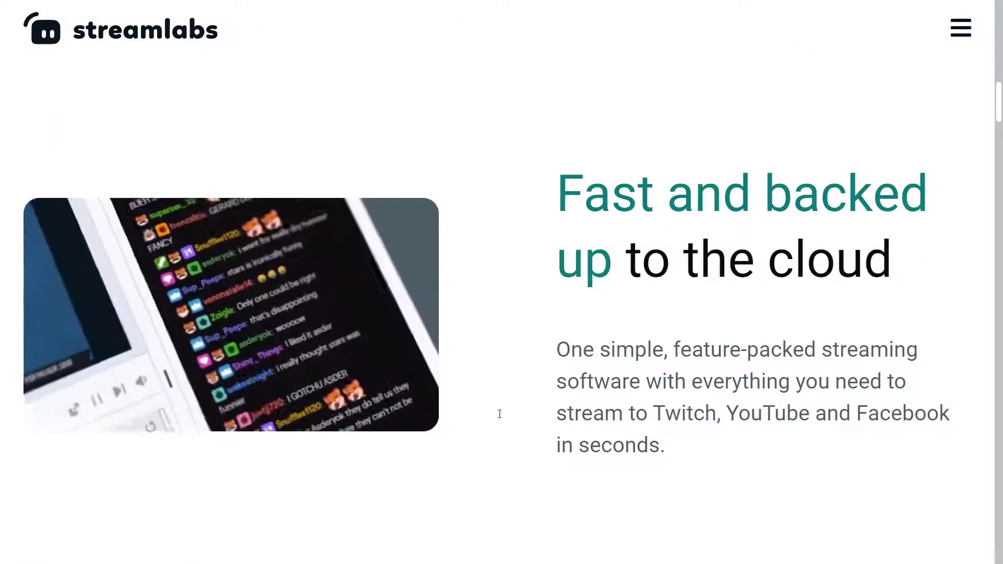
{"action": "scroll", "coordinate": [694, 443], "scroll_direction": "down", "scroll_amount": 10}
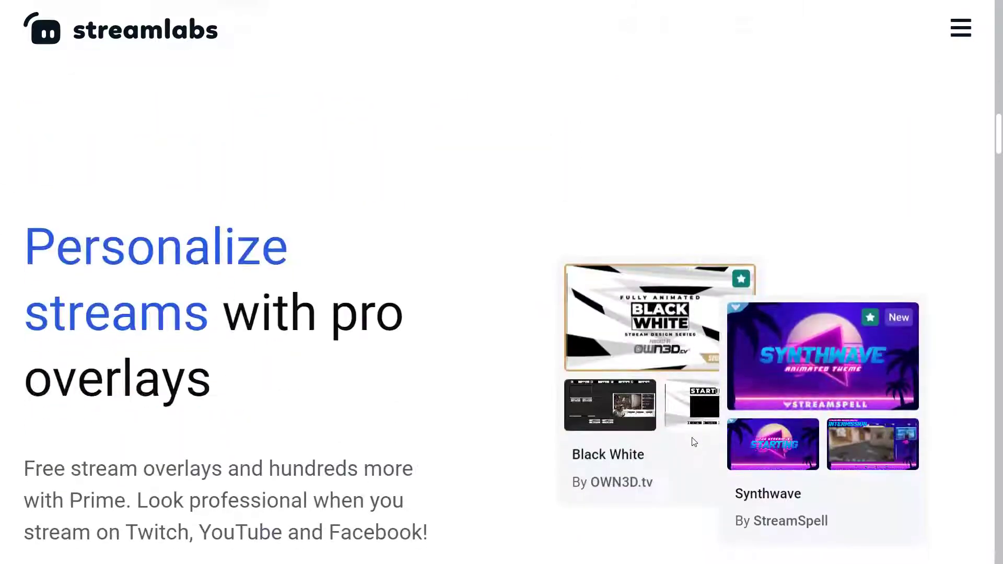
{"action": "scroll", "coordinate": [694, 442], "scroll_direction": "up", "scroll_amount": 2}
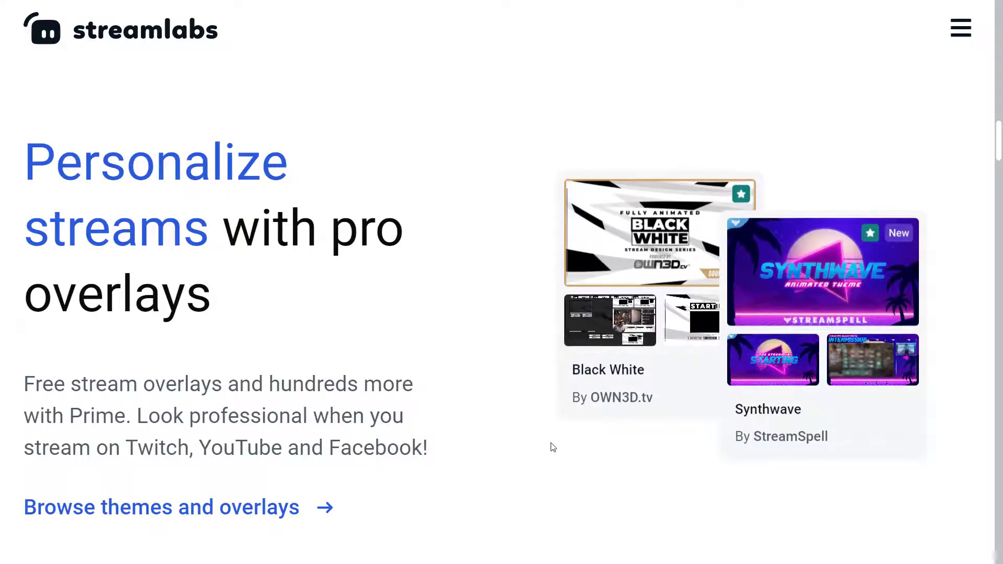
{"action": "scroll", "coordinate": [553, 447], "scroll_direction": "down", "scroll_amount": 10}
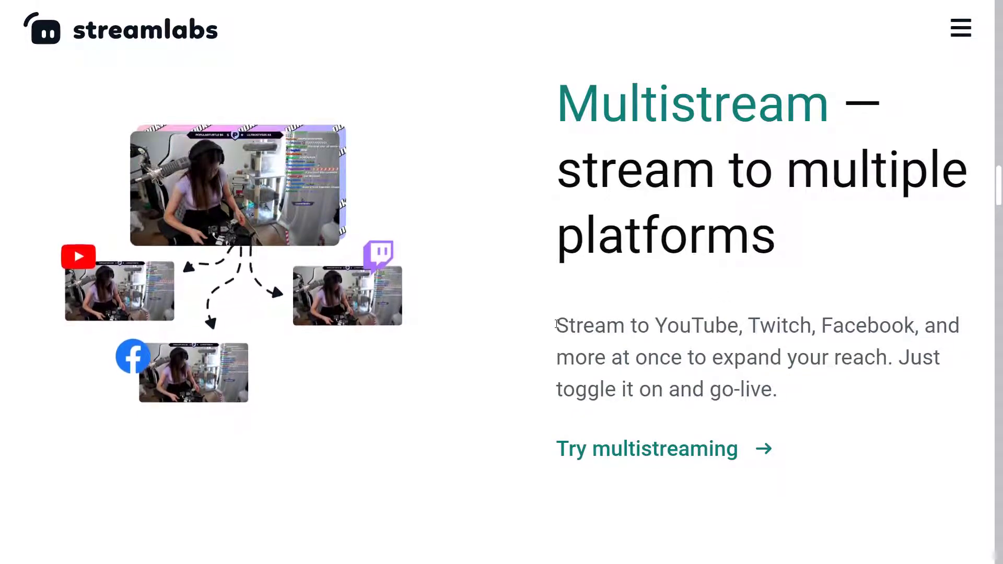
{"action": "scroll", "coordinate": [652, 428], "scroll_direction": "down", "scroll_amount": 13}
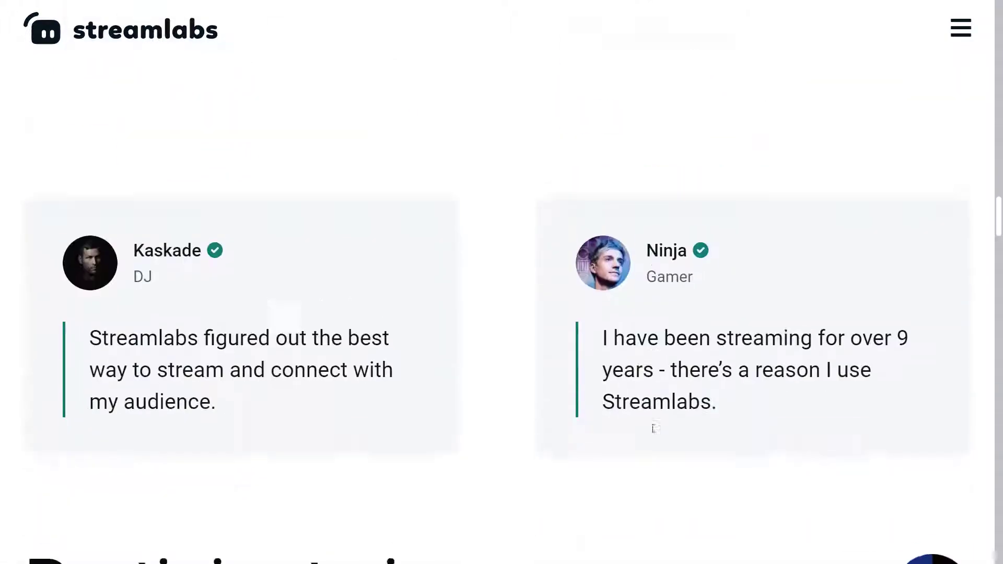
{"action": "scroll", "coordinate": [653, 428], "scroll_direction": "down", "scroll_amount": 10}
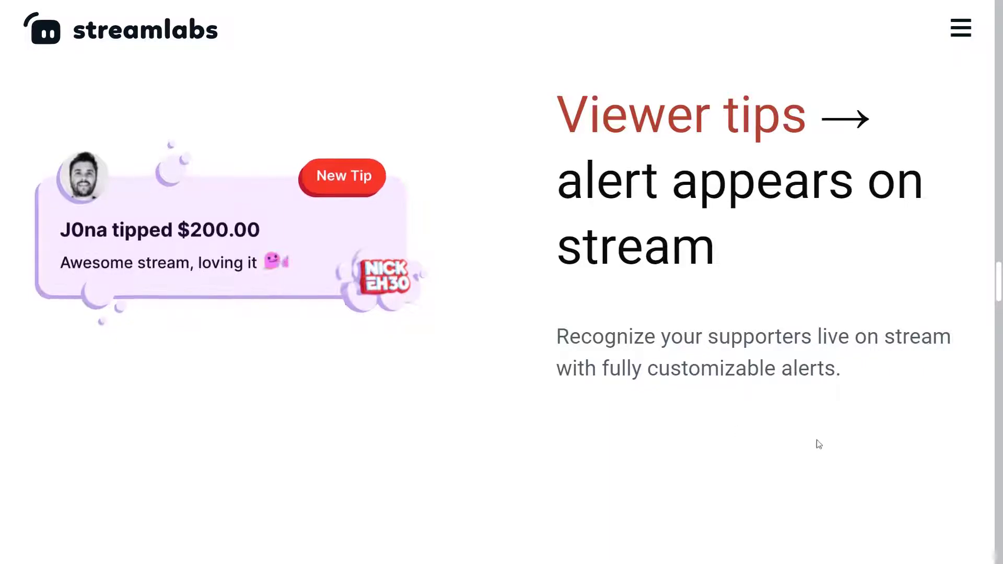
{"action": "scroll", "coordinate": [824, 443], "scroll_direction": "down", "scroll_amount": 5}
{"action": "scroll", "coordinate": [831, 444], "scroll_direction": "down", "scroll_amount": 15}
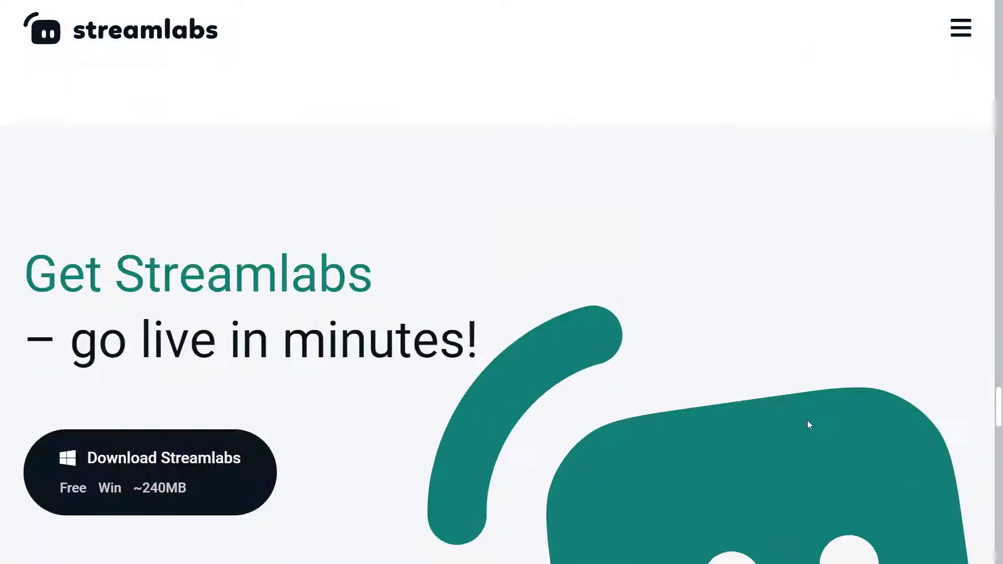
{"action": "scroll", "coordinate": [811, 418], "scroll_direction": "up", "scroll_amount": 5}
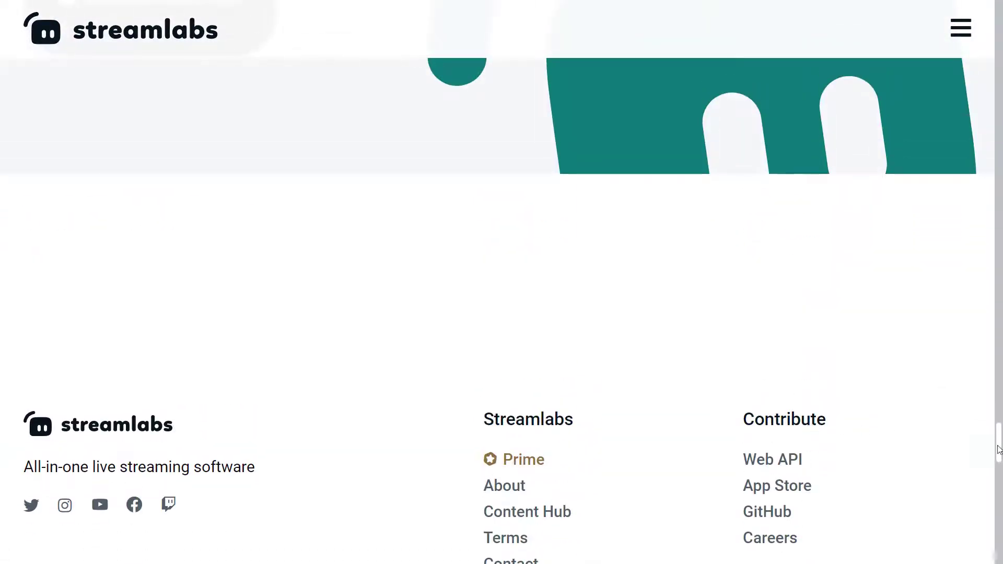
- Drag the scrollbar to return to the top of the Streamlabs page
{"action": "left_click_drag", "start_coordinate": [998, 447], "coordinate": [994, 59]}
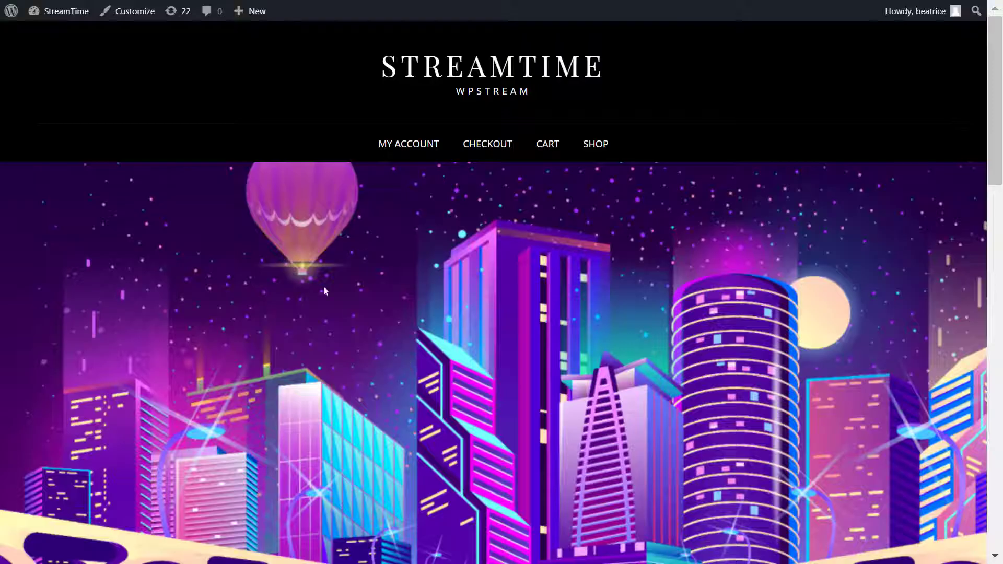
- Confirm WpStream is active under Installed Plugins, then open the WpStream Credentials page
{"action": "left_click", "coordinate": [10, 14]}
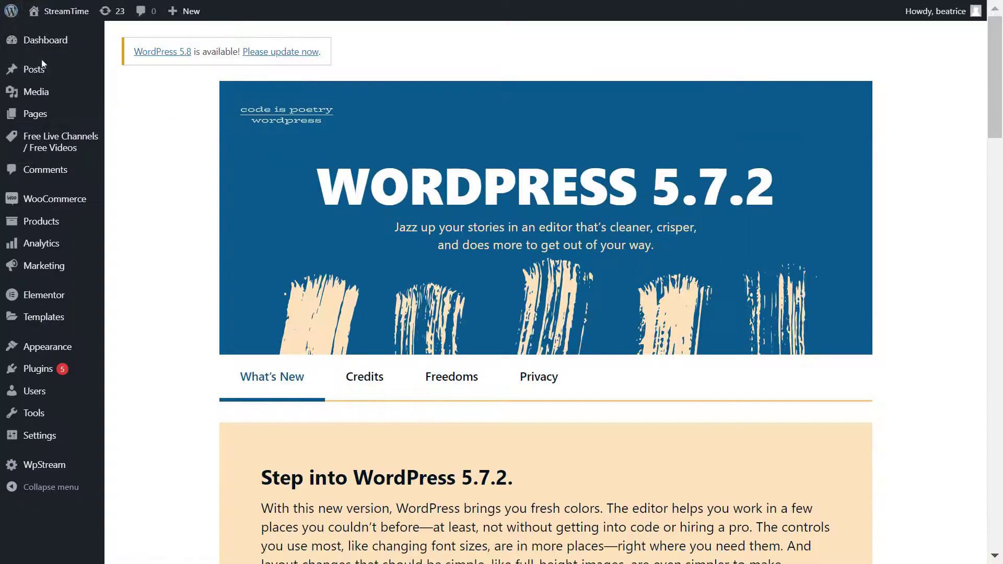
{"action": "left_click", "coordinate": [36, 370]}
{"action": "scroll", "coordinate": [595, 521], "scroll_direction": "up", "scroll_amount": 7}
{"action": "scroll", "coordinate": [595, 520], "scroll_direction": "up", "scroll_amount": 2}
{"action": "scroll", "coordinate": [595, 521], "scroll_direction": "down", "scroll_amount": 10}
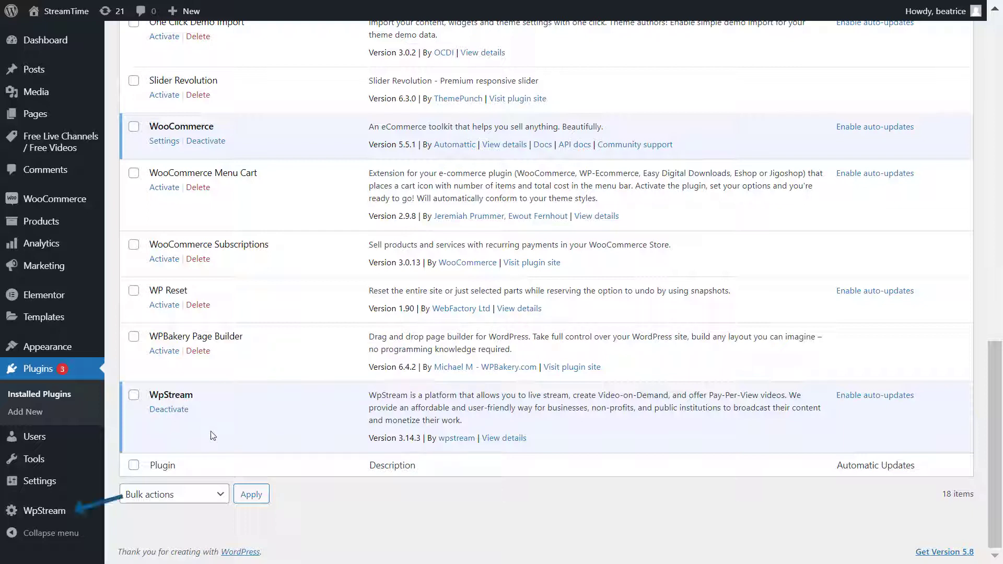
{"action": "mouse_move", "coordinate": [79, 510]}
{"action": "left_click", "coordinate": [159, 446]}
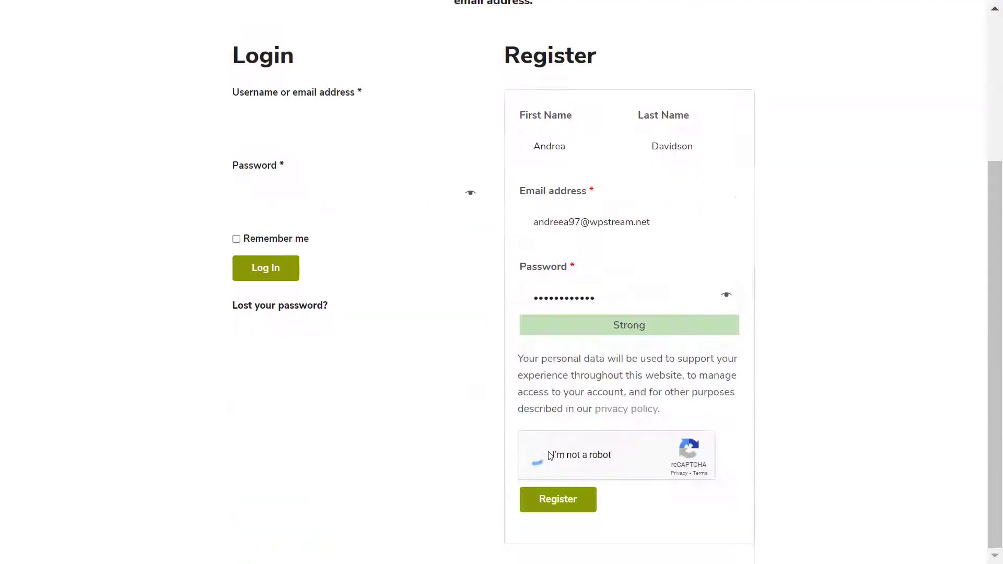
- Register the WpStream.net account and send the email confirmation link from the dashboard
{"action": "left_click", "coordinate": [578, 502]}
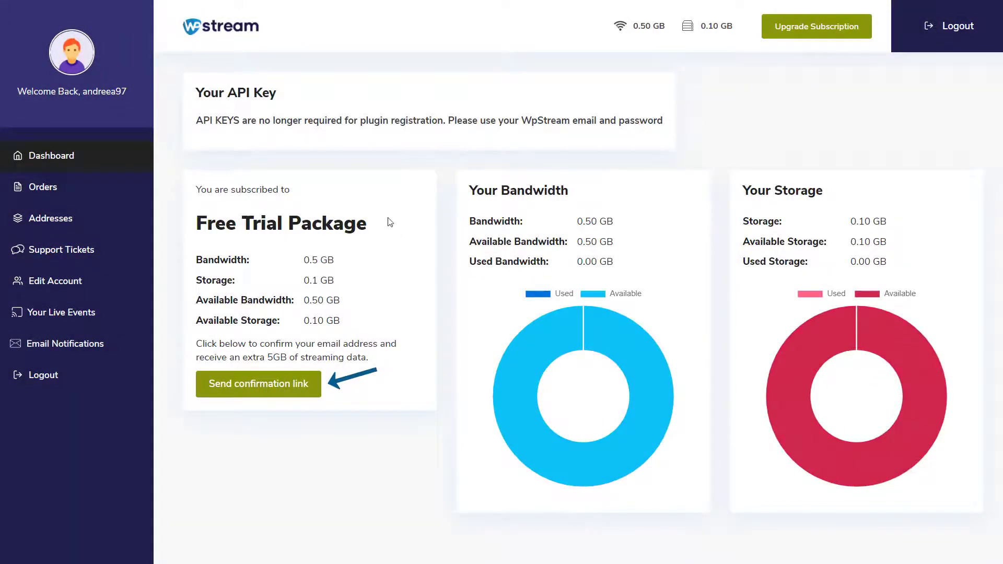
{"action": "left_click", "coordinate": [232, 396]}
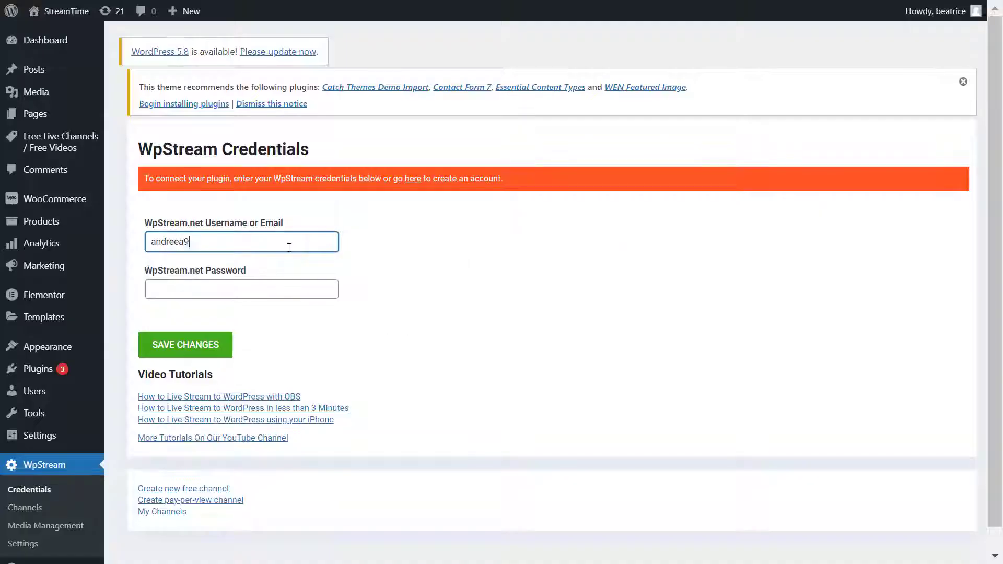
- Save the WpStream.net account e-mail and password as plugin credentials, then open WpStream Channels
{"action": "key", "text": "Tab"}
{"action": "type", "text": "•••••••••••"}
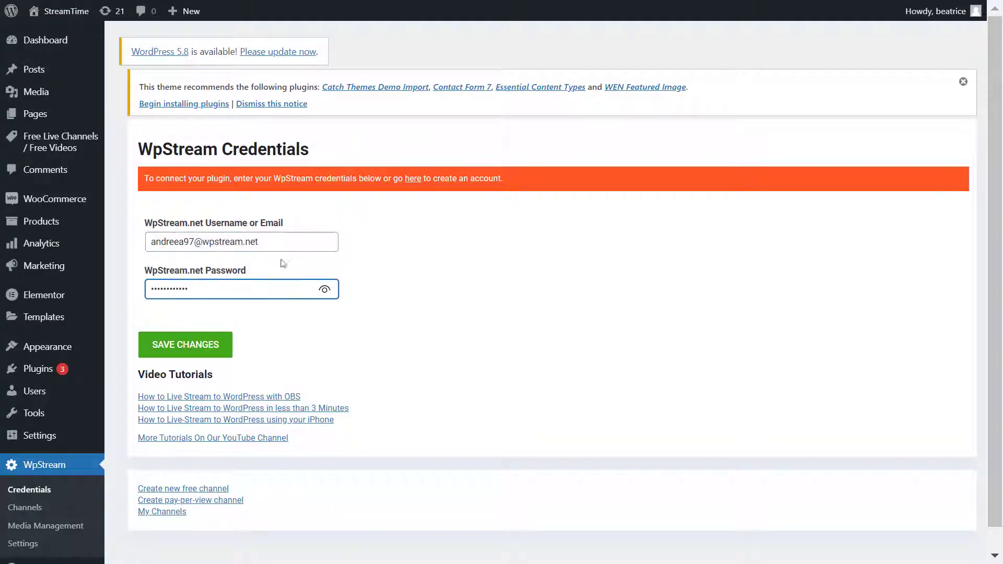
{"action": "left_click", "coordinate": [226, 354]}
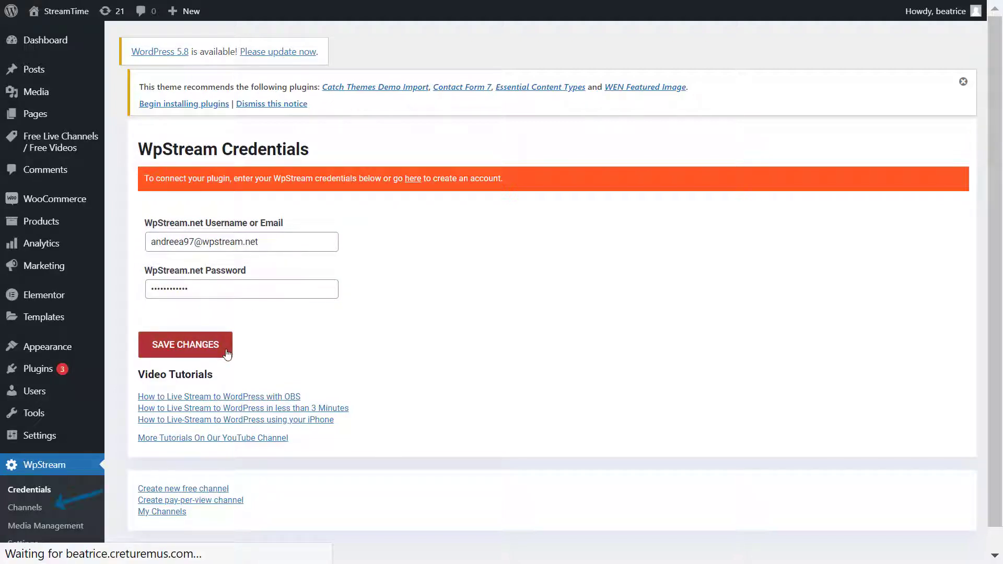
{"action": "left_click", "coordinate": [72, 511]}
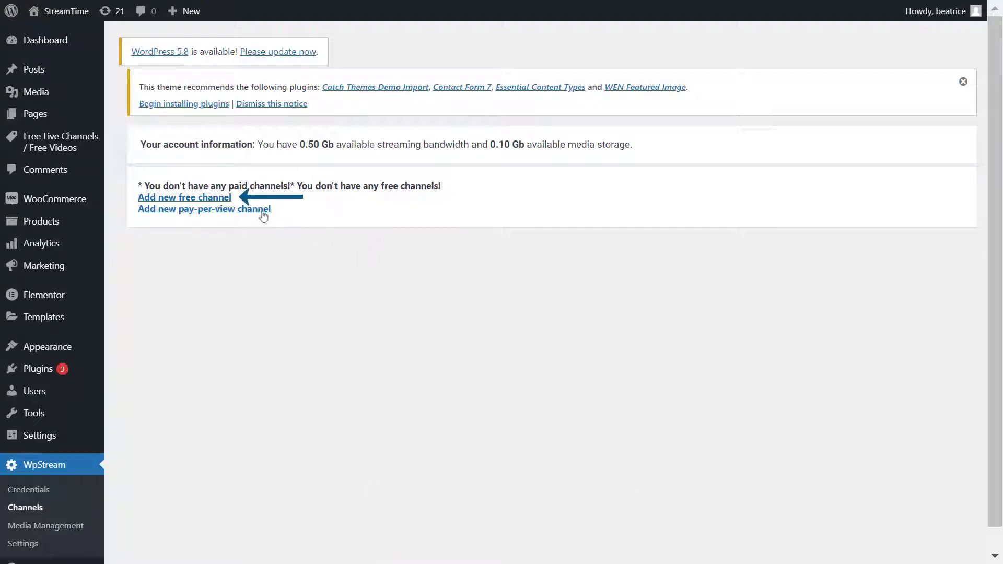
- Create and publish a free channel named 'Gaming Stream' with the second image as featured image
{"action": "left_click", "coordinate": [218, 203]}
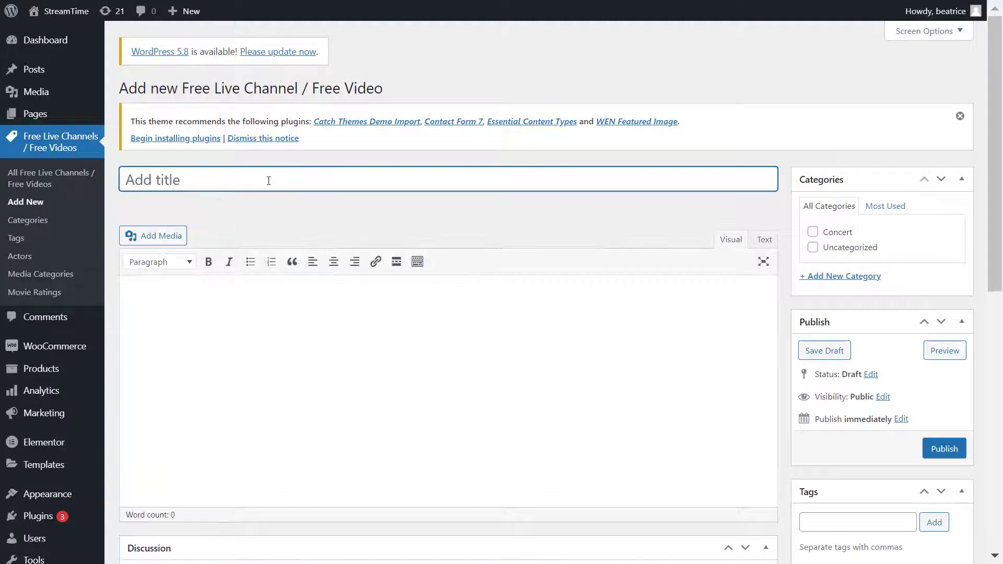
{"action": "type", "text": "Gaming Stream"}
{"action": "scroll", "coordinate": [311, 203], "scroll_direction": "down", "scroll_amount": 10}
{"action": "left_click", "coordinate": [818, 508]}
{"action": "left_click", "coordinate": [158, 196]}
{"action": "left_click", "coordinate": [944, 526]}
{"action": "scroll", "coordinate": [775, 459], "scroll_direction": "up", "scroll_amount": 4}
{"action": "scroll", "coordinate": [775, 459], "scroll_direction": "down", "scroll_amount": 2}
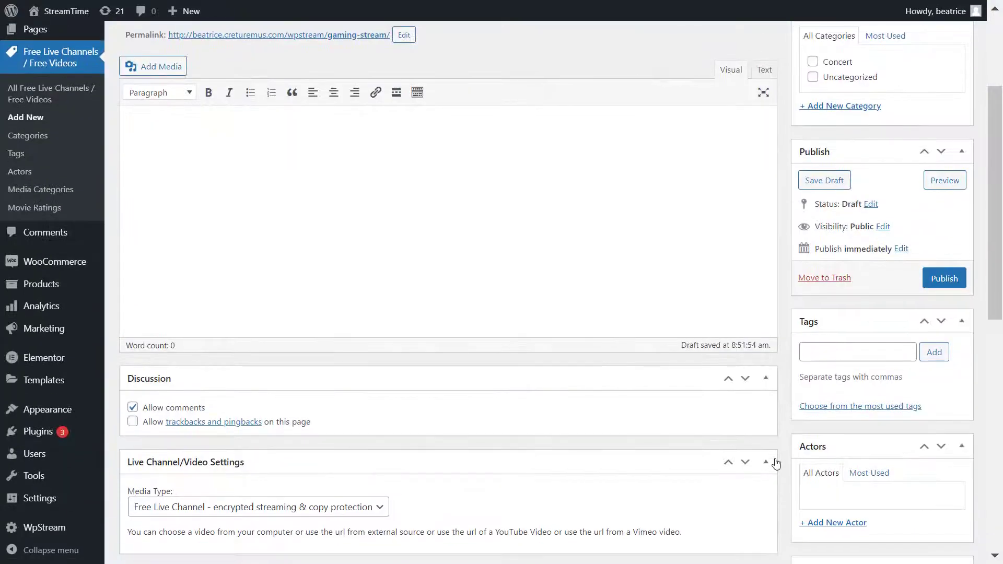
{"action": "scroll", "coordinate": [777, 462], "scroll_direction": "up", "scroll_amount": 3}
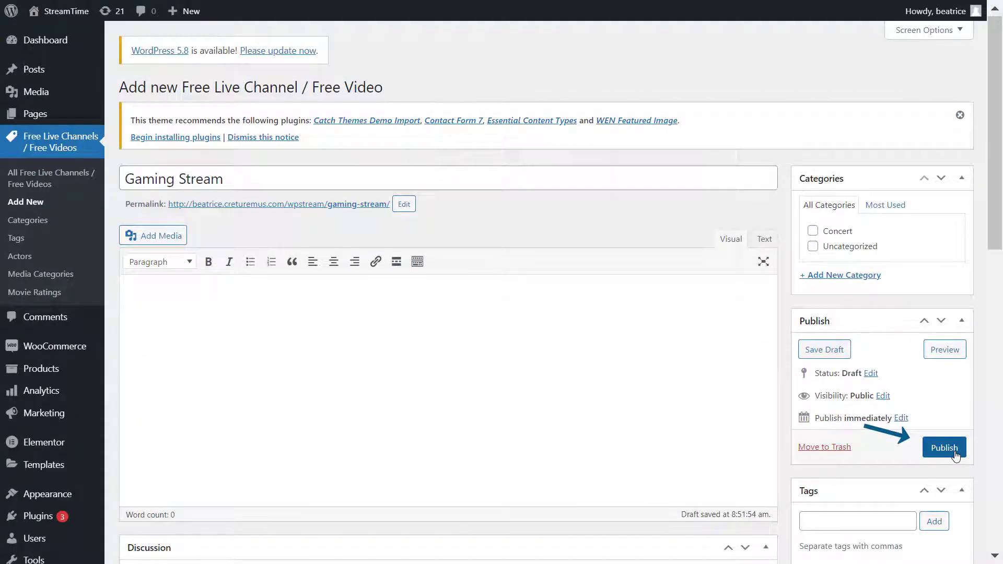
{"action": "left_click", "coordinate": [945, 448]}
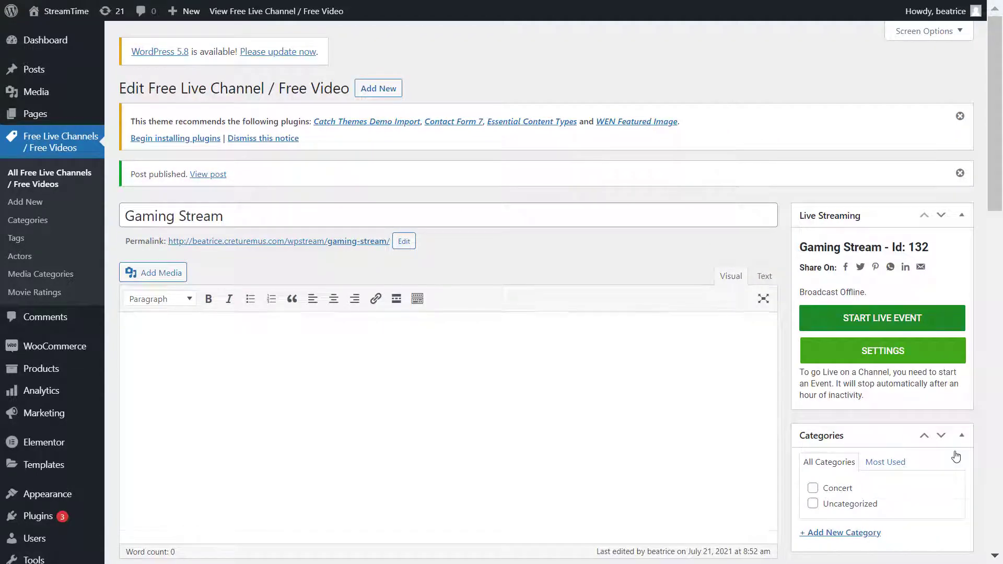
- Review the channel's streaming settings toggles and start its live event
{"action": "scroll", "coordinate": [955, 457], "scroll_direction": "down", "scroll_amount": 2}
{"action": "left_click", "coordinate": [883, 266]}
{"action": "scroll", "coordinate": [899, 335], "scroll_direction": "down", "scroll_amount": 3}
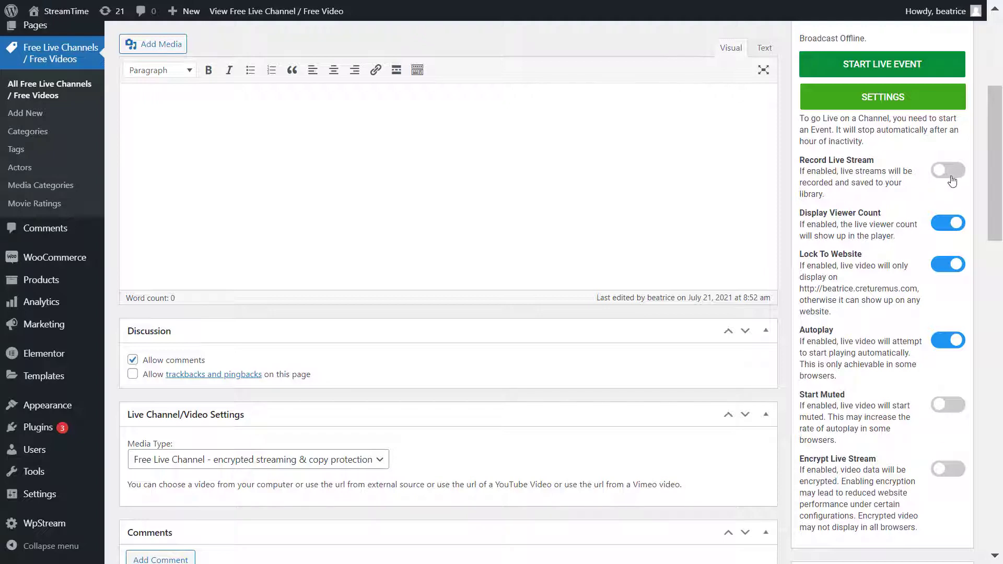
{"action": "scroll", "coordinate": [865, 264], "scroll_direction": "up", "scroll_amount": 2}
{"action": "scroll", "coordinate": [903, 248], "scroll_direction": "up", "scroll_amount": 2}
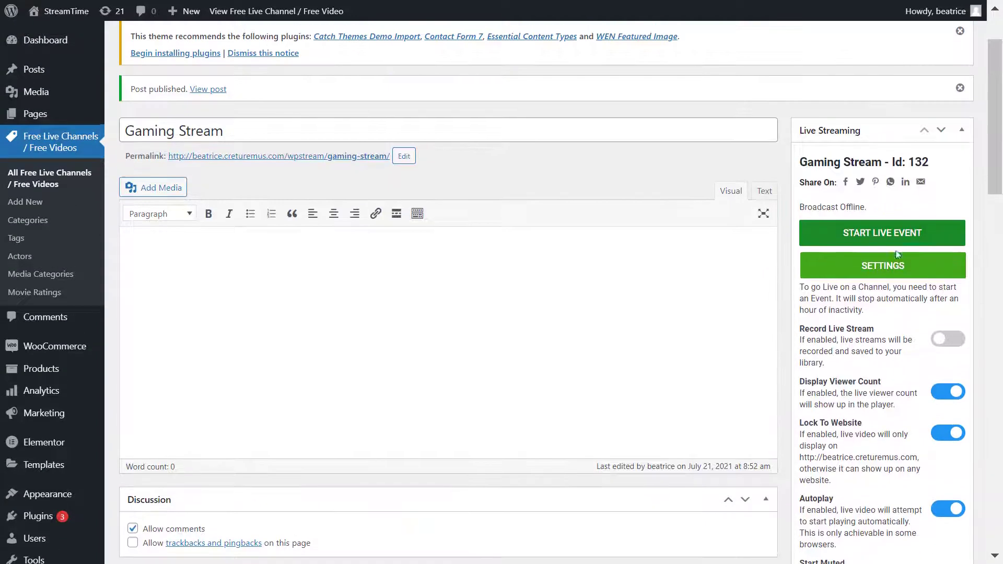
{"action": "left_click", "coordinate": [932, 244]}
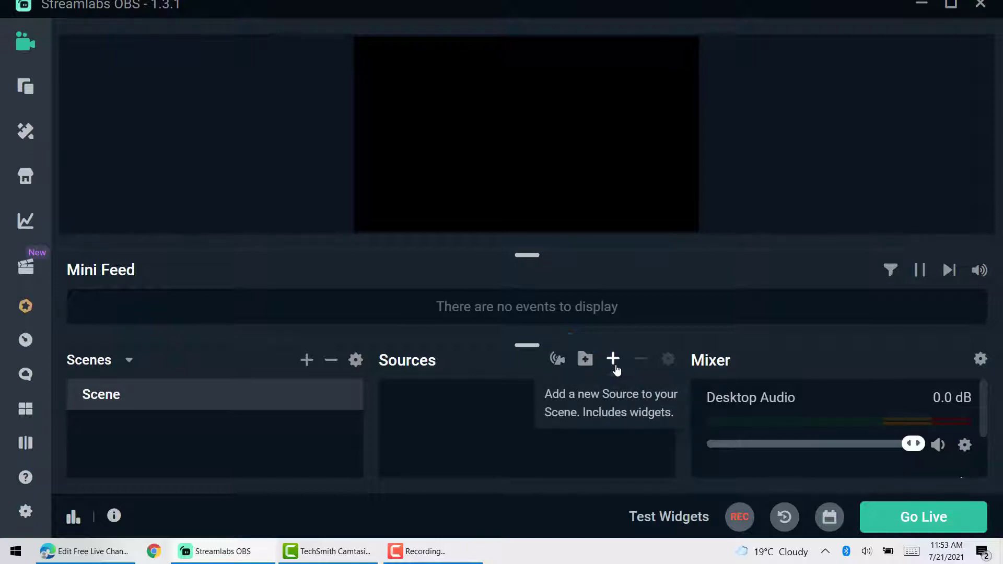
- Add an Image source with its default name loading Group 3.png to the Scene
{"action": "left_click", "coordinate": [615, 366]}
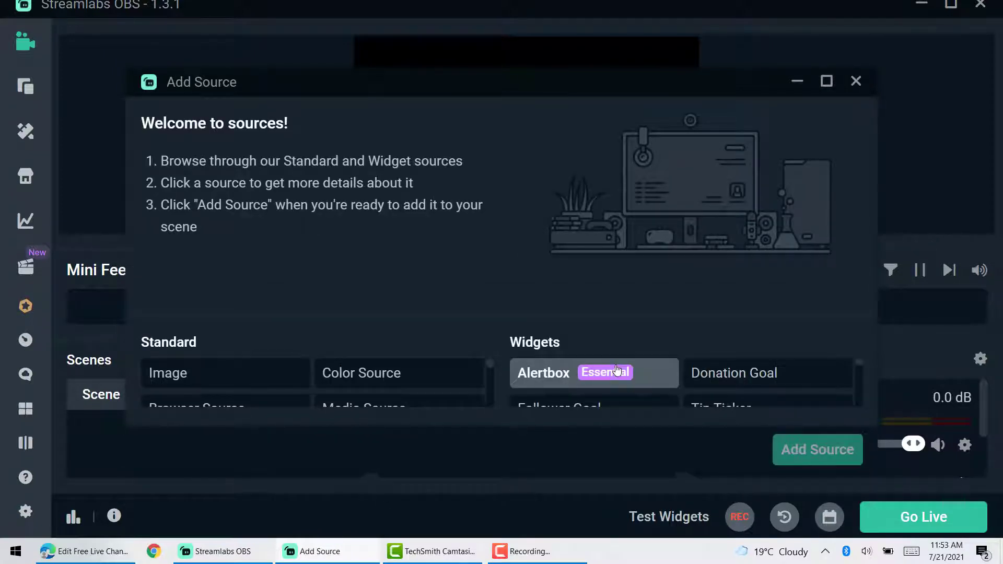
{"action": "left_click_drag", "start_coordinate": [427, 426], "coordinate": [430, 540]}
{"action": "left_click", "coordinate": [226, 316]}
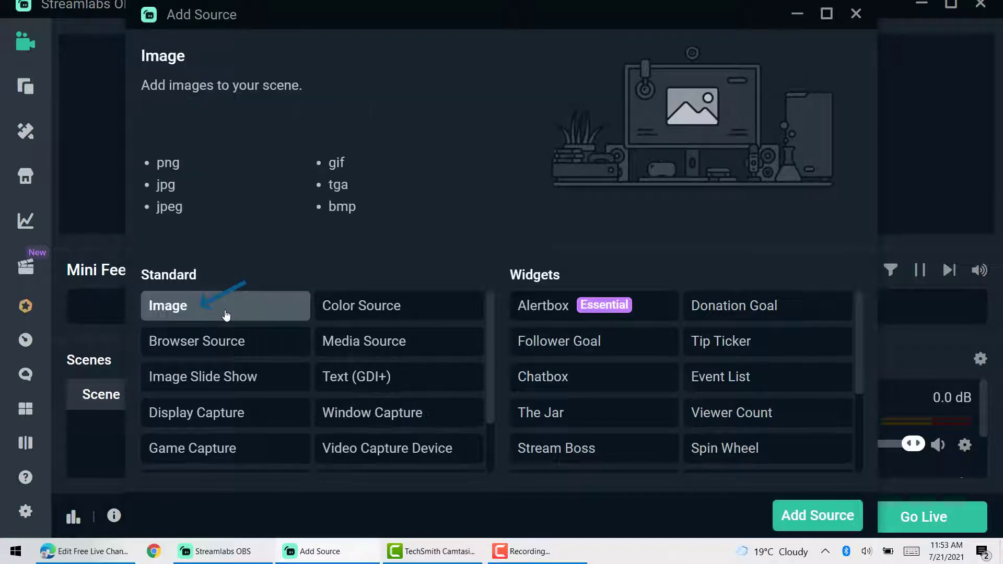
{"action": "left_click", "coordinate": [822, 527]}
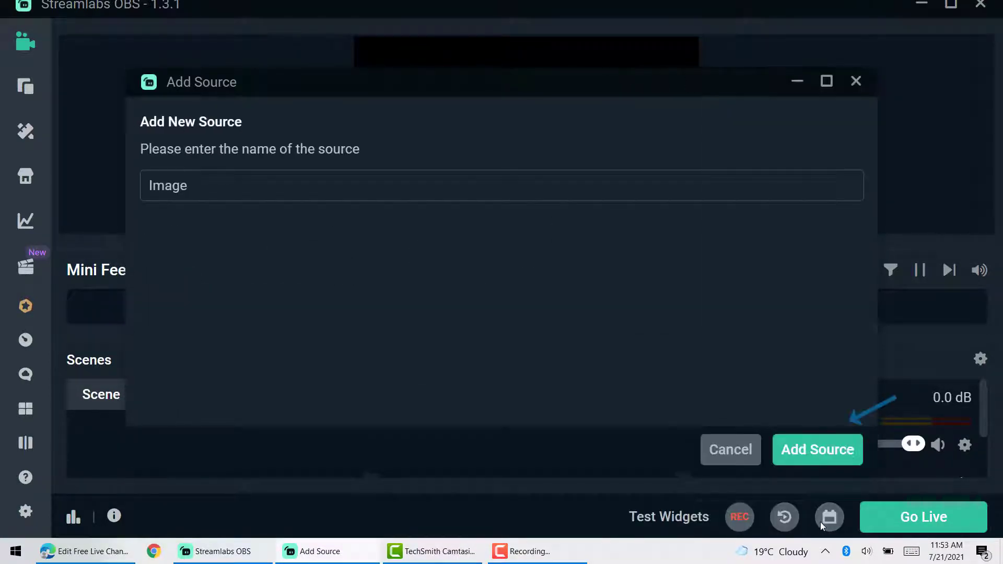
{"action": "left_click", "coordinate": [821, 453]}
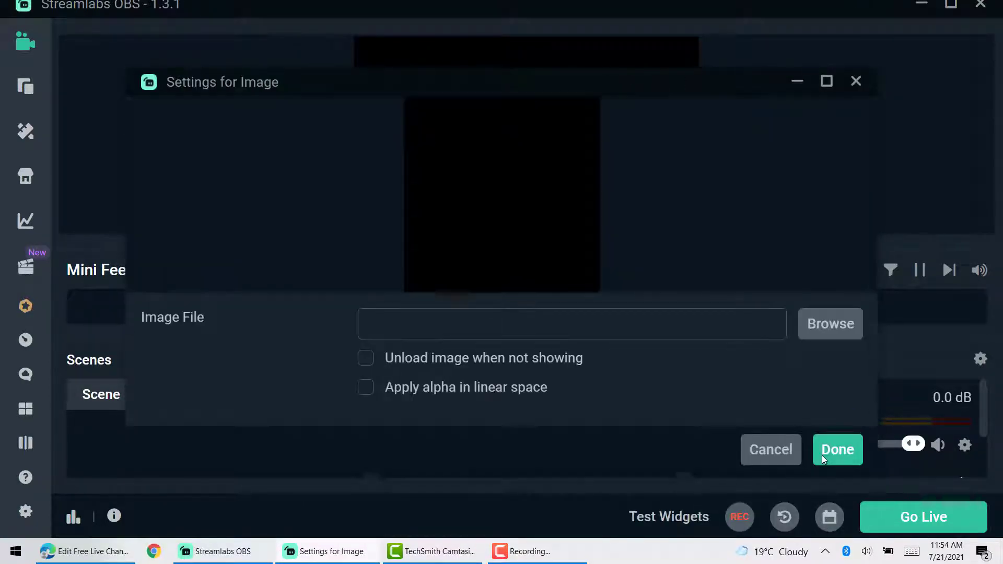
{"action": "left_click", "coordinate": [840, 334]}
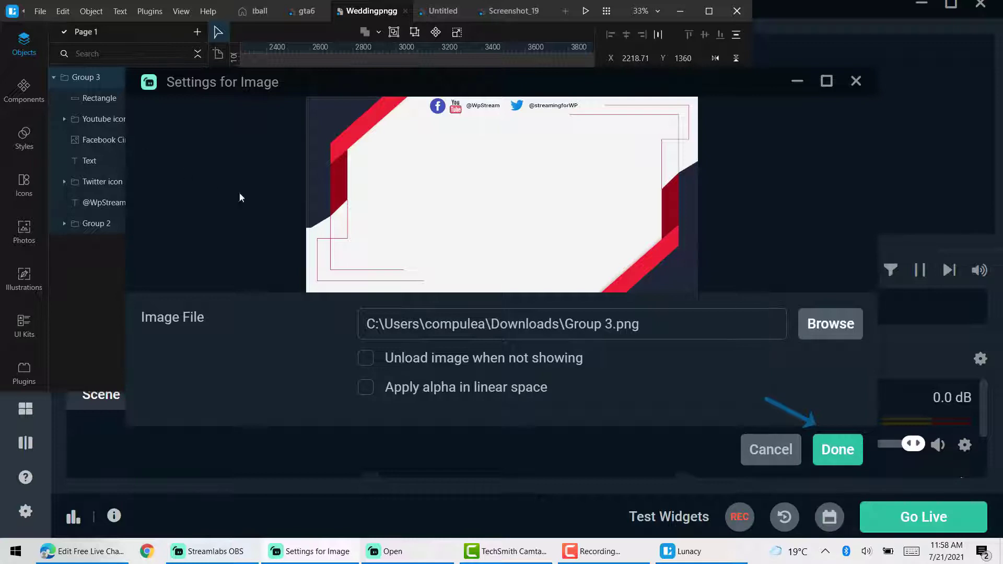
{"action": "left_click", "coordinate": [839, 451]}
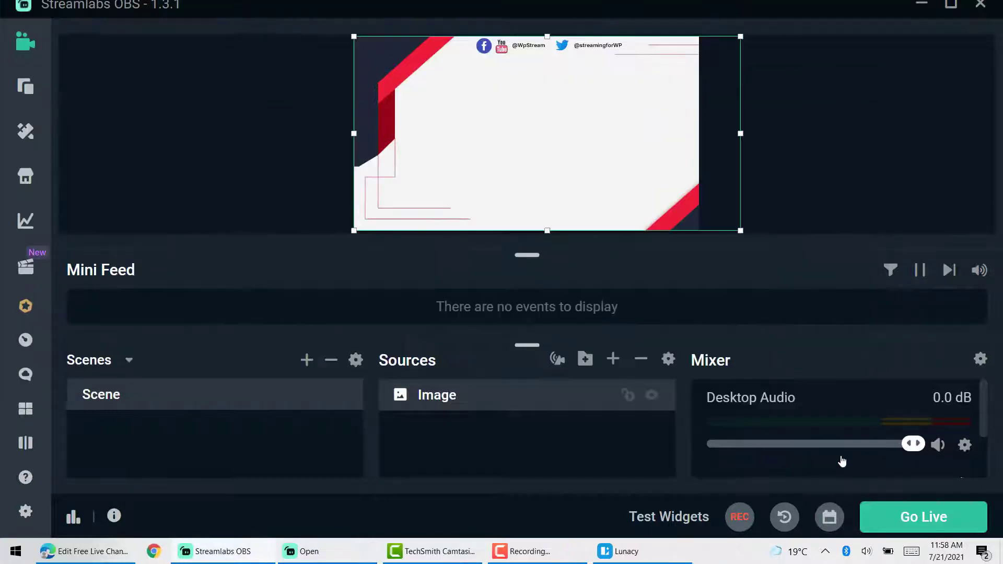
- Position and size the Group 3.png overlay to fill the preview as a frame
{"action": "left_click_drag", "start_coordinate": [717, 239], "coordinate": [519, 211]}
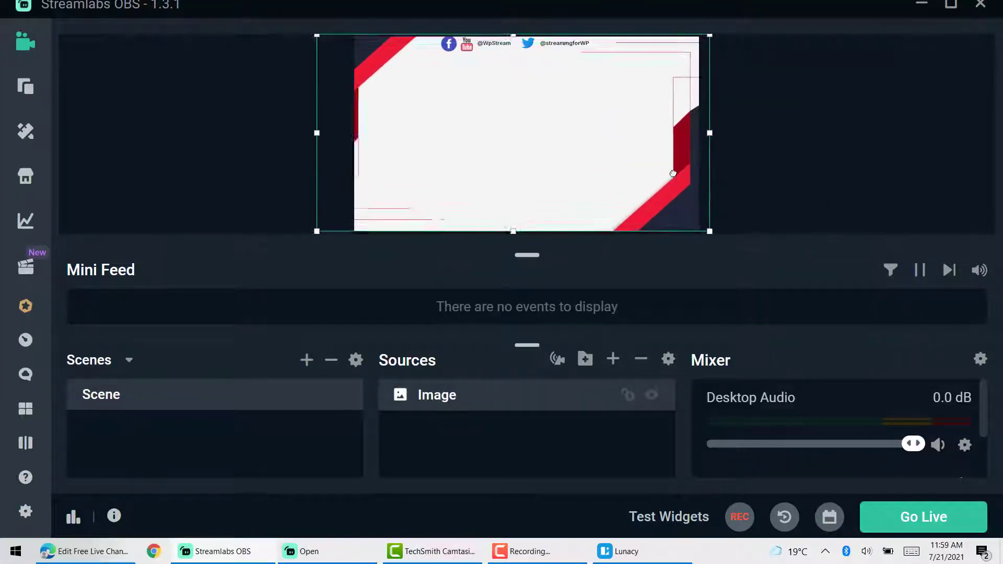
{"action": "left_click_drag", "start_coordinate": [532, 50], "coordinate": [511, 81]}
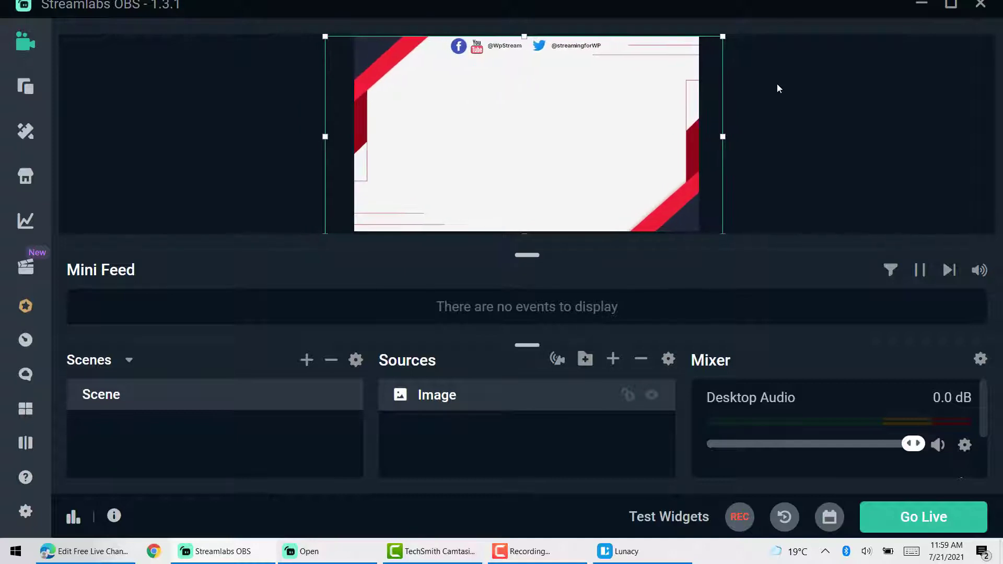
{"action": "left_click", "coordinate": [776, 83]}
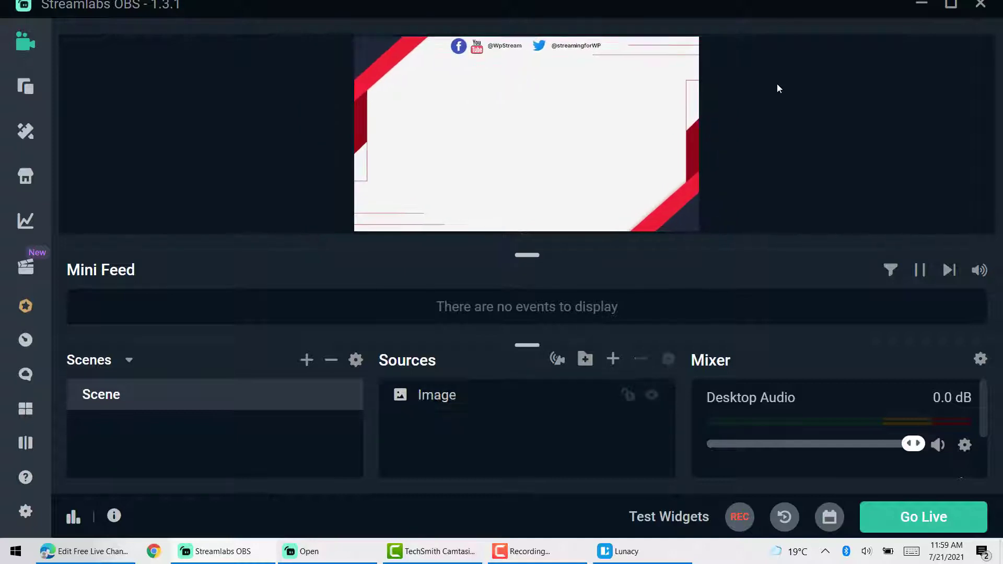
- Add a Media Source with its default name playing pexels-luanmote-6685369.mp4 to the Scene
{"action": "left_click", "coordinate": [613, 359]}
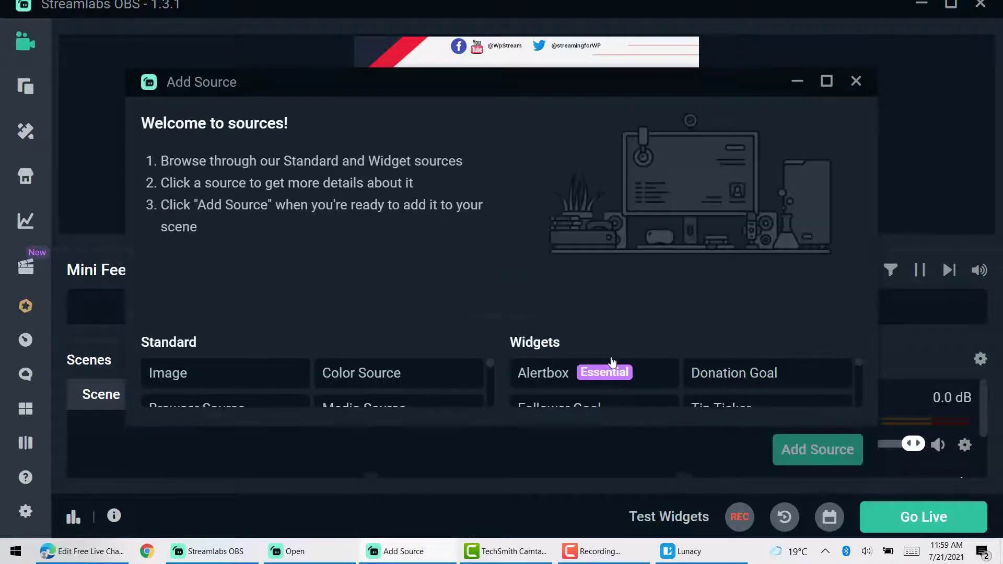
{"action": "double_click", "coordinate": [382, 471]}
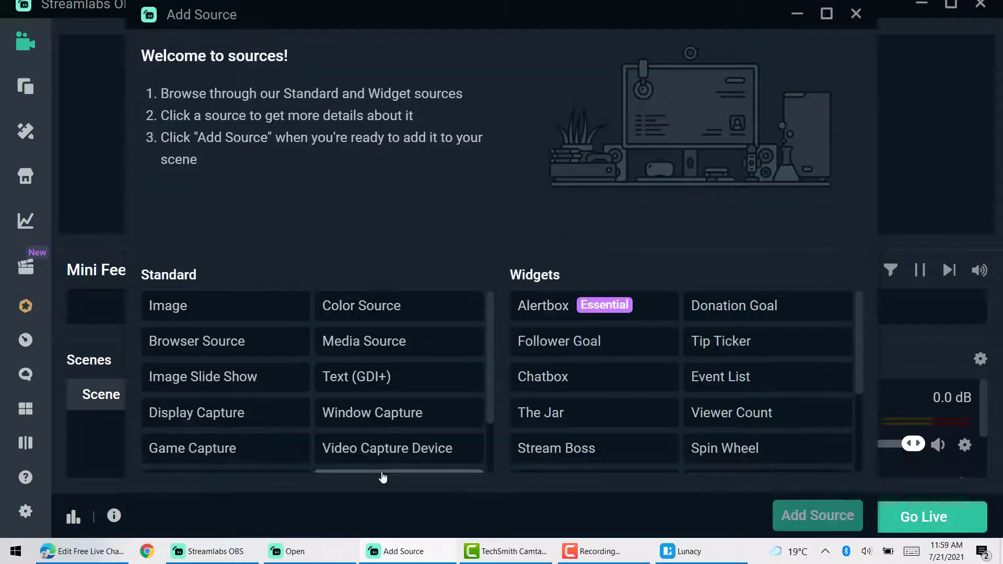
{"action": "left_click", "coordinate": [380, 353]}
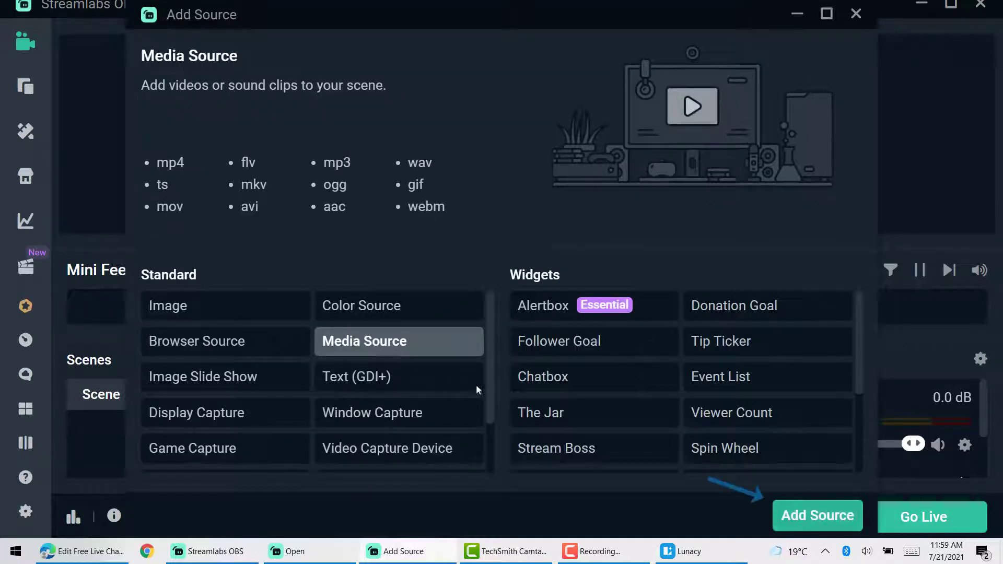
{"action": "left_click", "coordinate": [803, 517]}
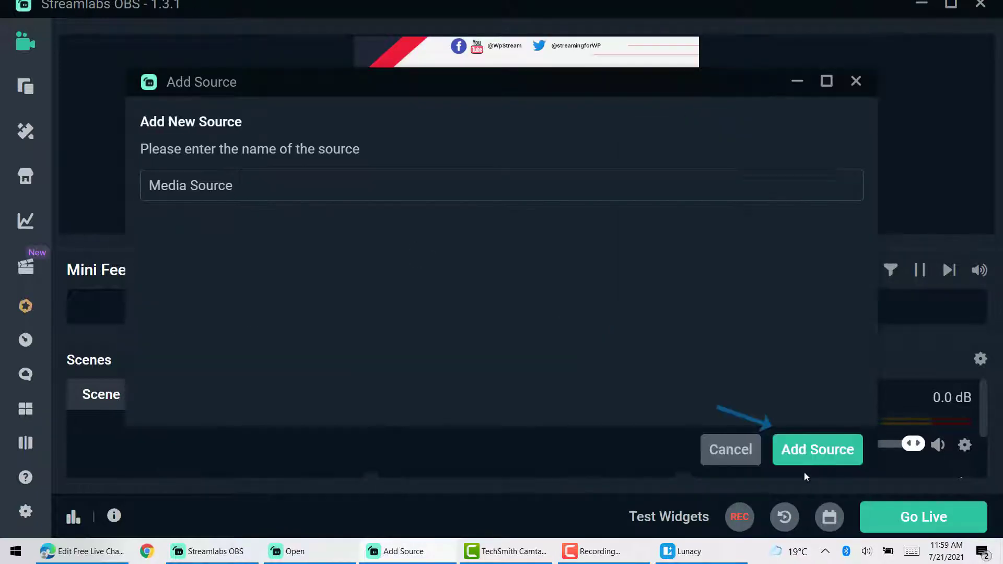
{"action": "left_click", "coordinate": [807, 448]}
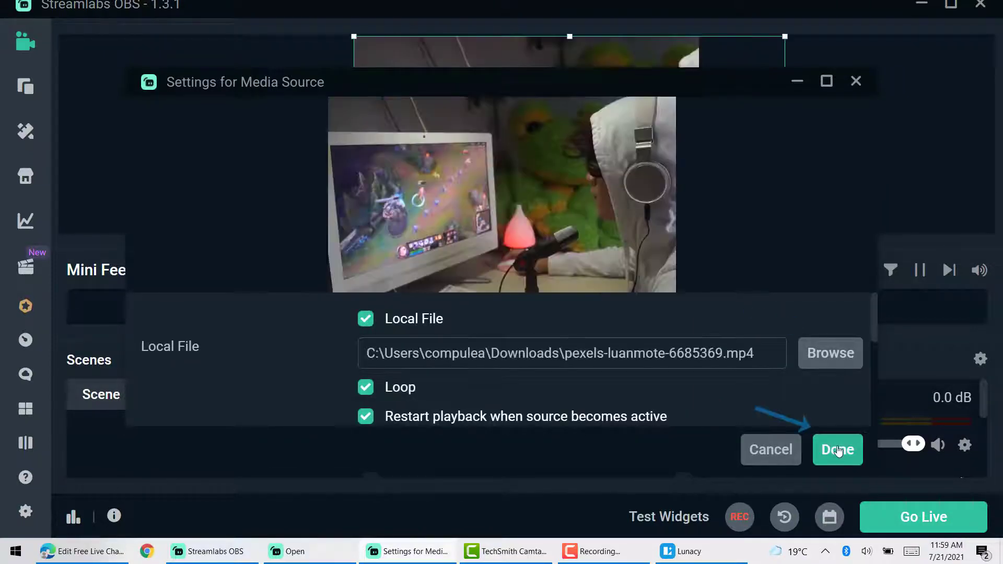
{"action": "left_click", "coordinate": [839, 450]}
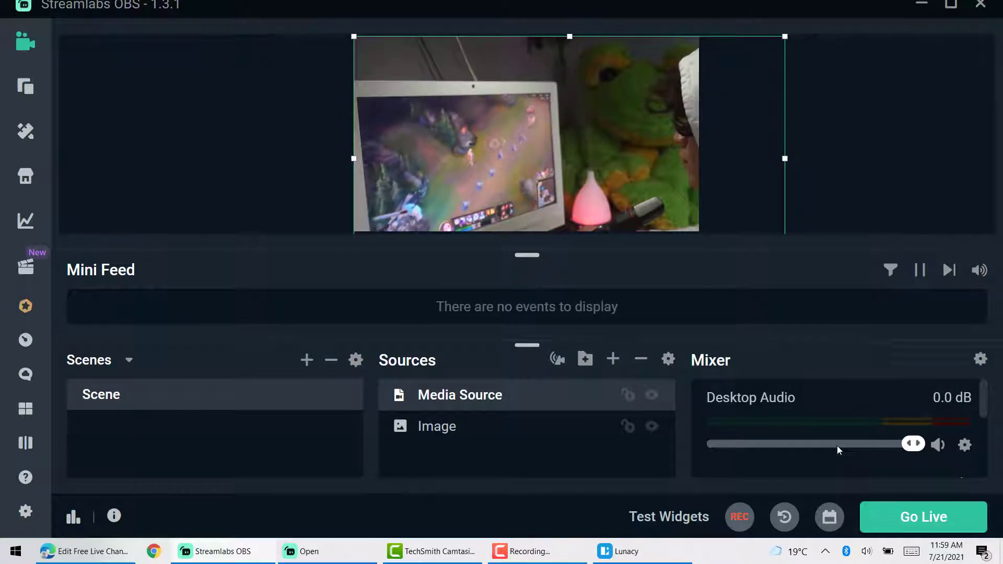
- Shrink and move the video so it fits inside the red-and-white overlay frame
{"action": "left_click_drag", "start_coordinate": [785, 36], "coordinate": [685, 47]}
{"action": "left_click_drag", "start_coordinate": [636, 171], "coordinate": [625, 185]}
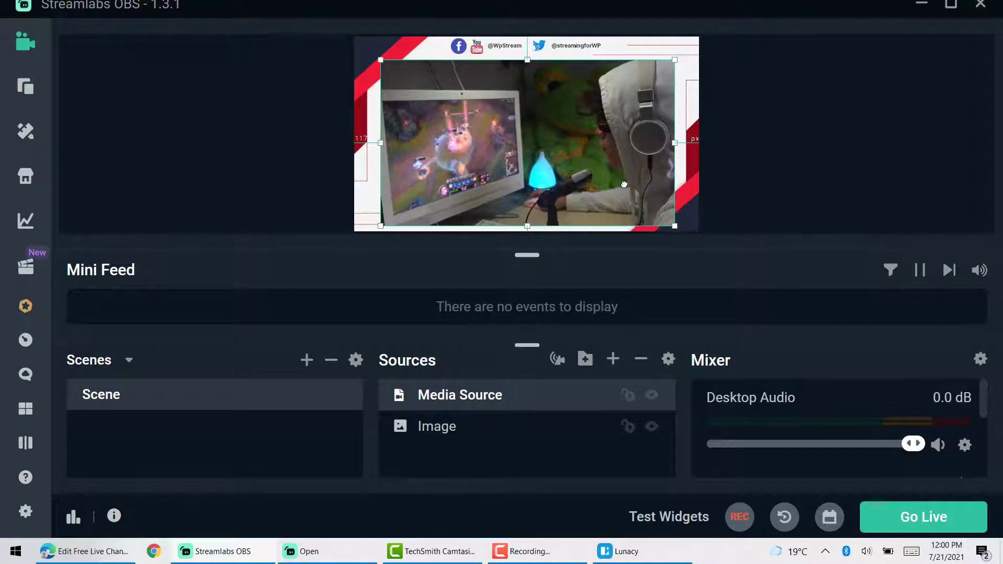
{"action": "left_click", "coordinate": [864, 125]}
{"action": "left_click", "coordinate": [615, 359]}
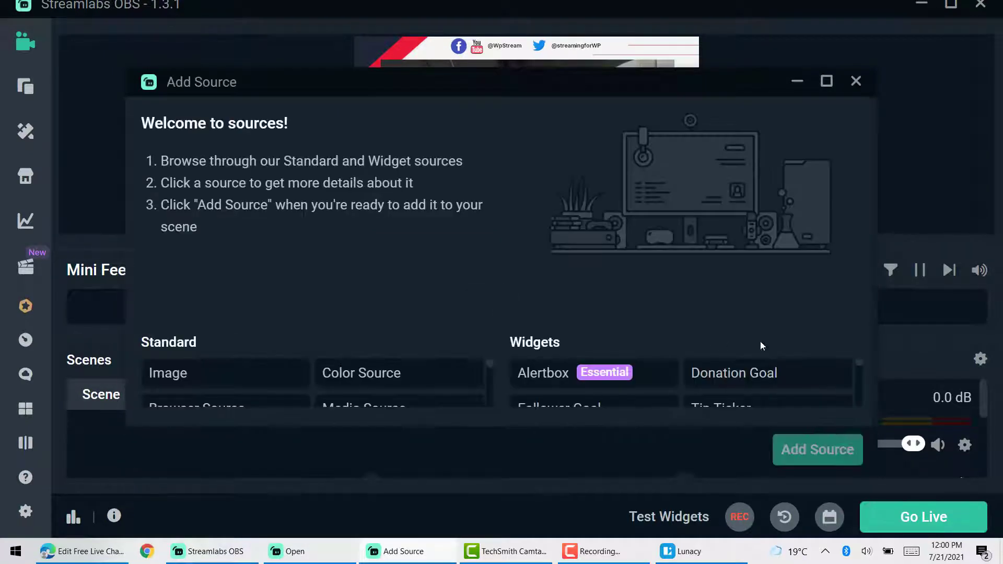
{"action": "left_click_drag", "start_coordinate": [621, 470], "coordinate": [654, 527]}
{"action": "scroll", "coordinate": [764, 356], "scroll_direction": "down", "scroll_amount": 3}
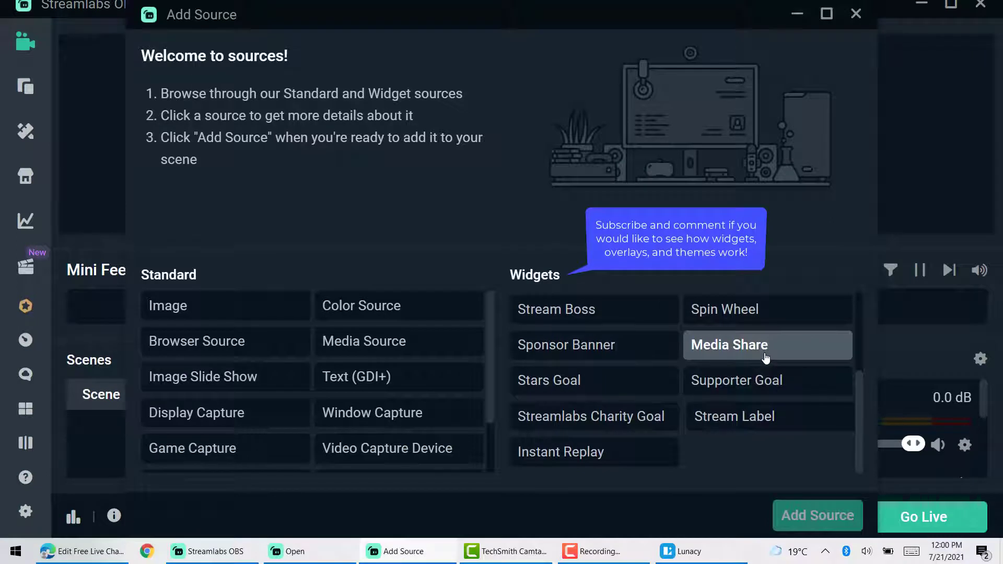
{"action": "scroll", "coordinate": [765, 358], "scroll_direction": "up", "scroll_amount": 5}
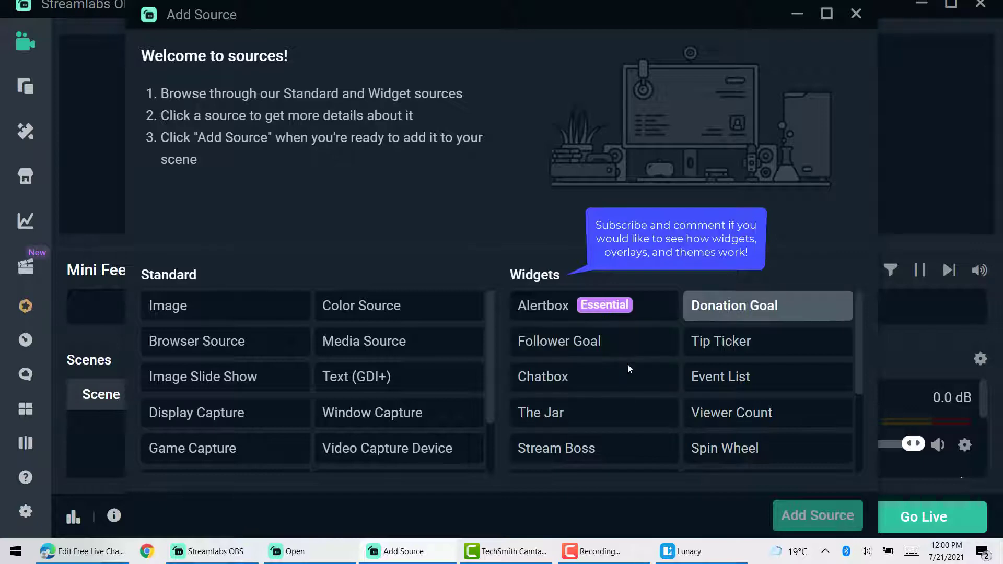
{"action": "left_click_drag", "start_coordinate": [860, 358], "coordinate": [862, 407]}
{"action": "left_click", "coordinate": [891, 332]}
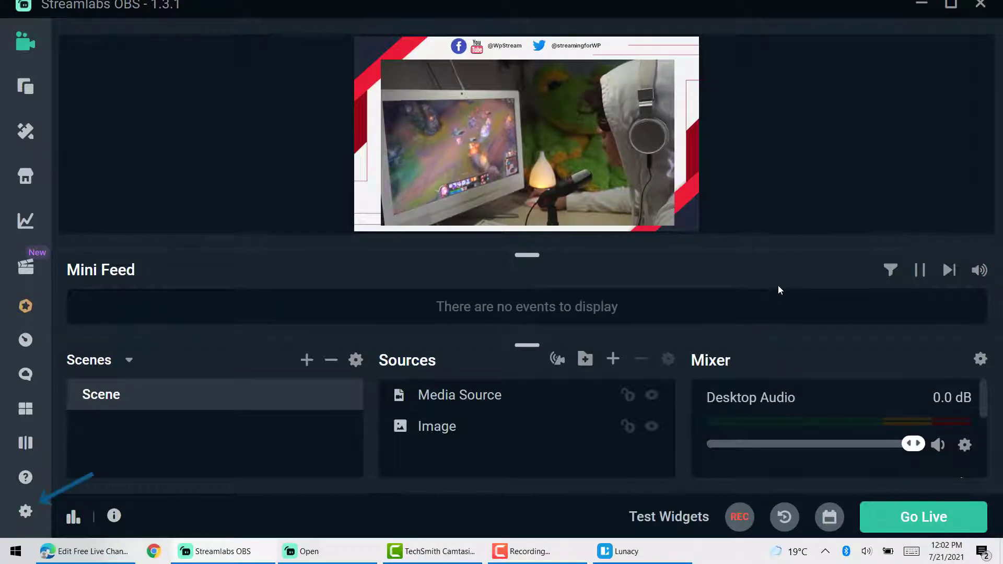
- In Stream settings, keep Twitch as the service and switch Stream Type to Custom Streaming Server
{"action": "left_click", "coordinate": [25, 511]}
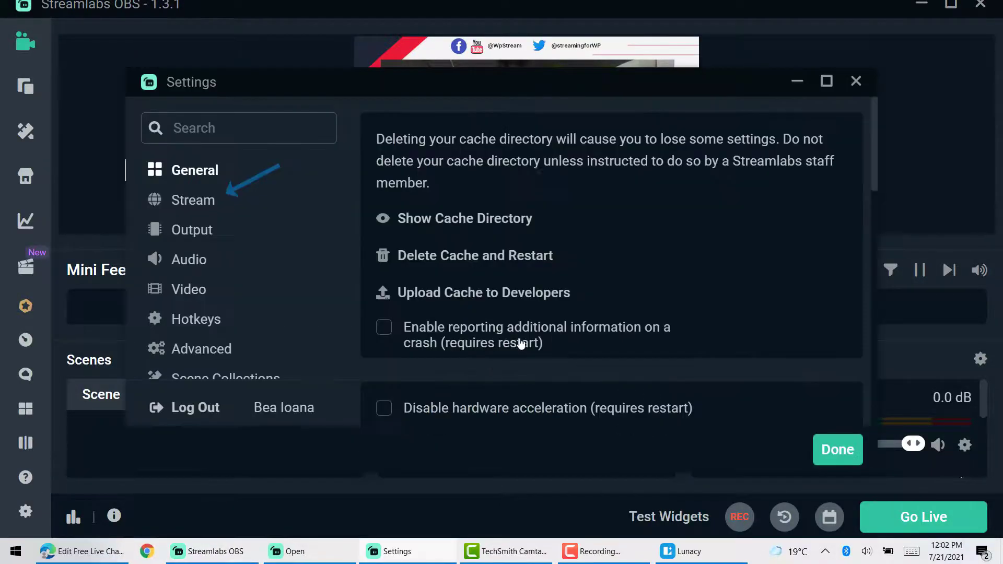
{"action": "left_click", "coordinate": [191, 207]}
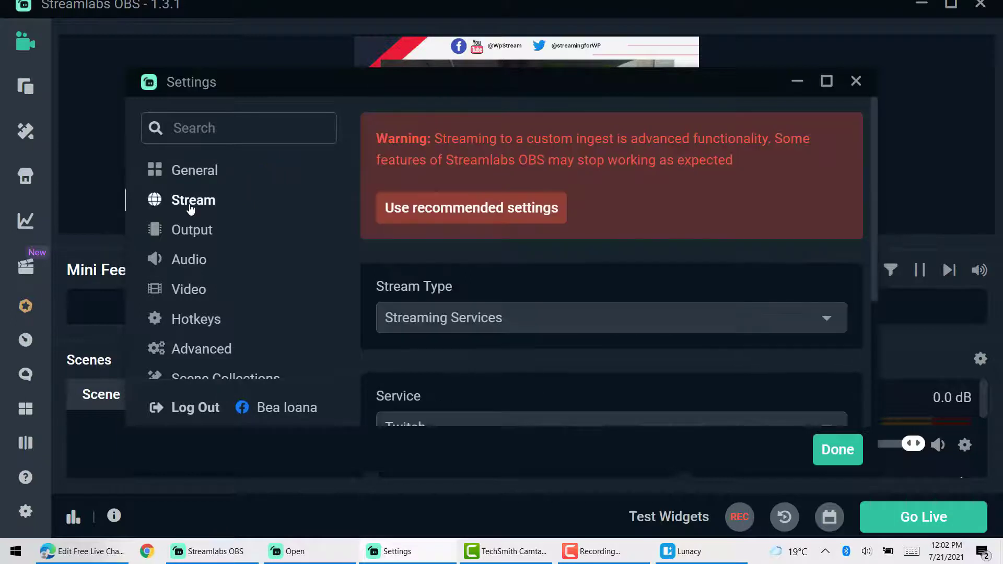
{"action": "scroll", "coordinate": [607, 293], "scroll_direction": "down", "scroll_amount": 3}
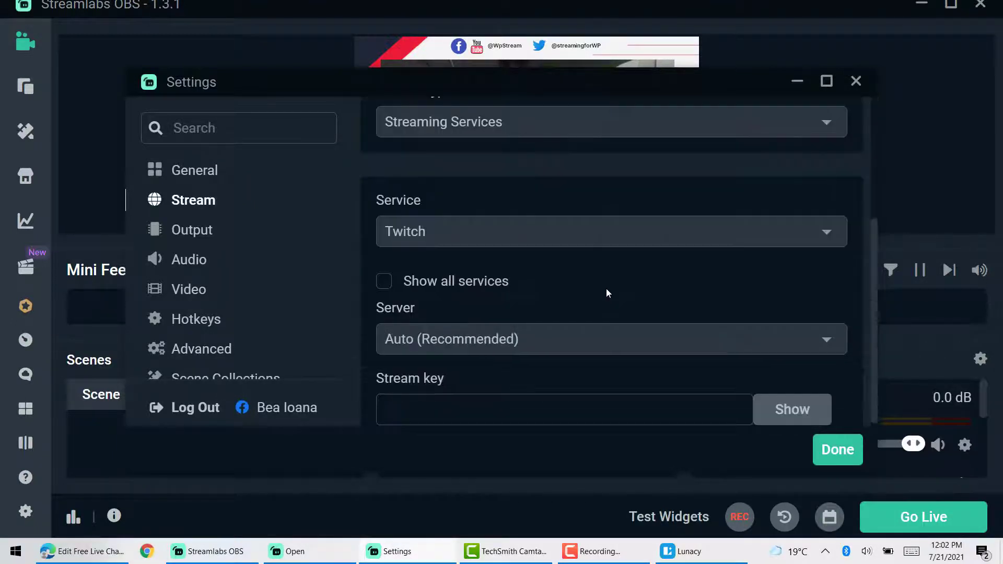
{"action": "left_click", "coordinate": [504, 227]}
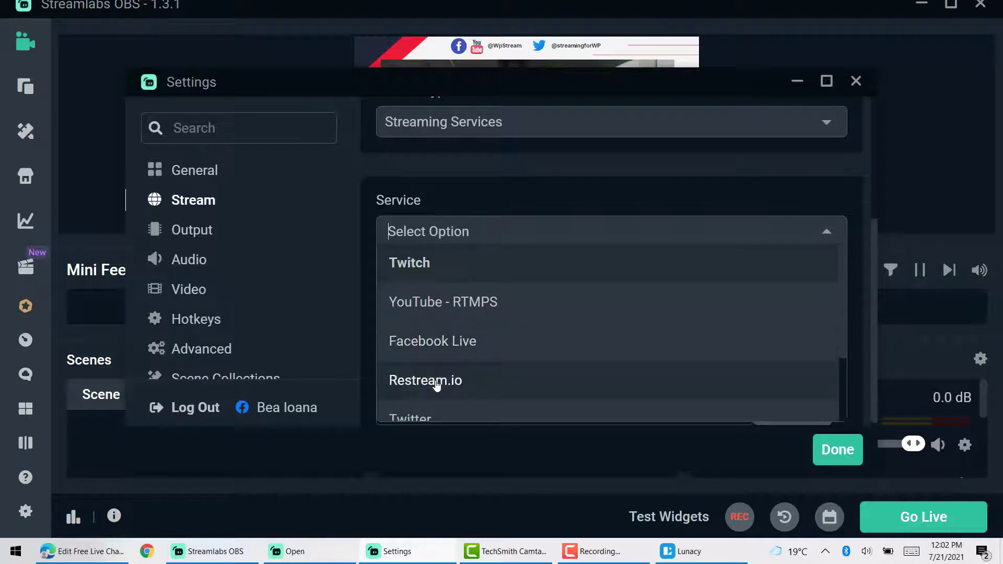
{"action": "scroll", "coordinate": [437, 385], "scroll_direction": "down", "scroll_amount": 2}
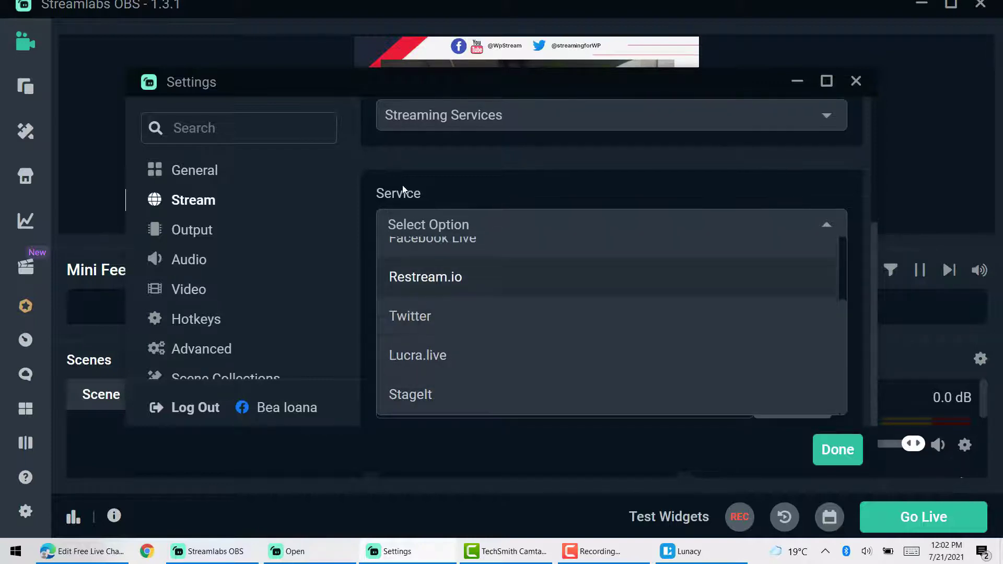
{"action": "left_click", "coordinate": [404, 187]}
{"action": "scroll", "coordinate": [502, 308], "scroll_direction": "up", "scroll_amount": 2}
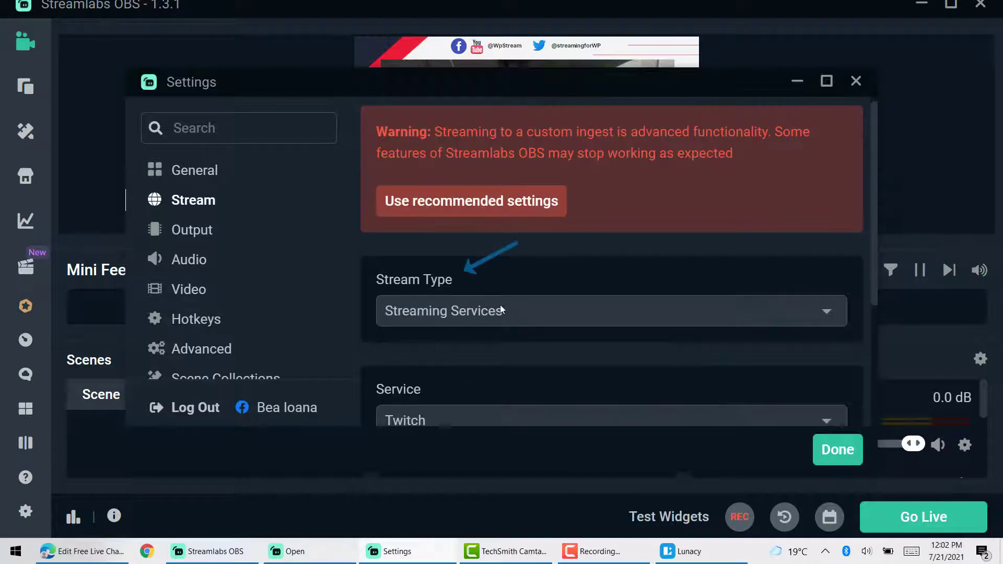
{"action": "left_click", "coordinate": [499, 304]}
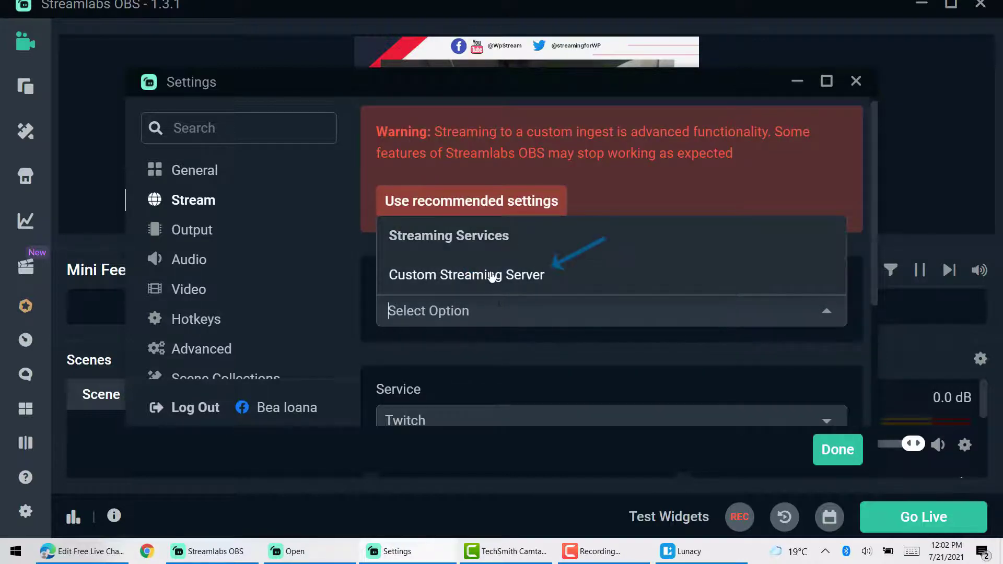
{"action": "left_click", "coordinate": [491, 276]}
- Paste the channel's server rtmp://54.235.226.191/wpstream/ into URL and fill the Stream key field
{"action": "scroll", "coordinate": [623, 337], "scroll_direction": "down", "scroll_amount": 2}
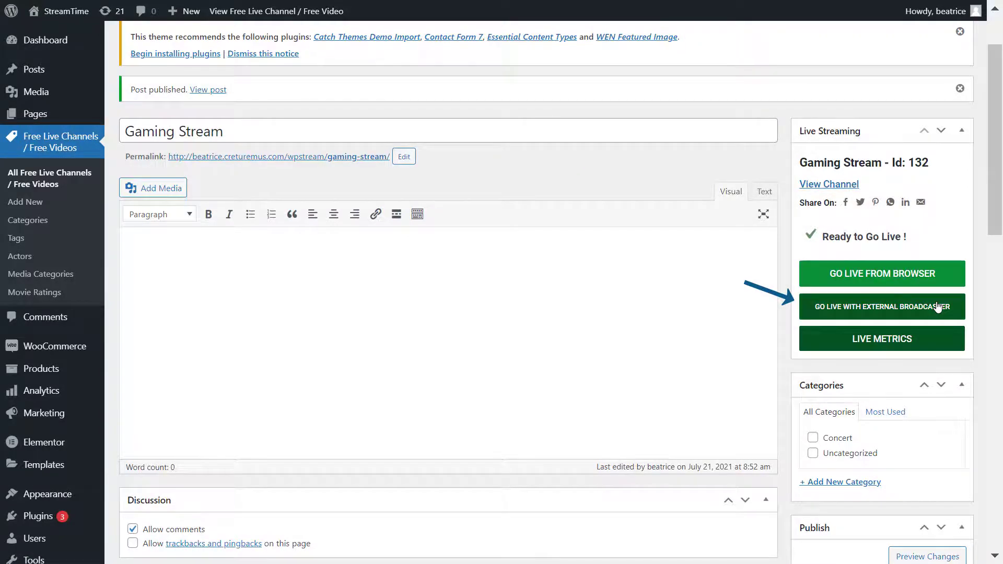
{"action": "left_click", "coordinate": [887, 322]}
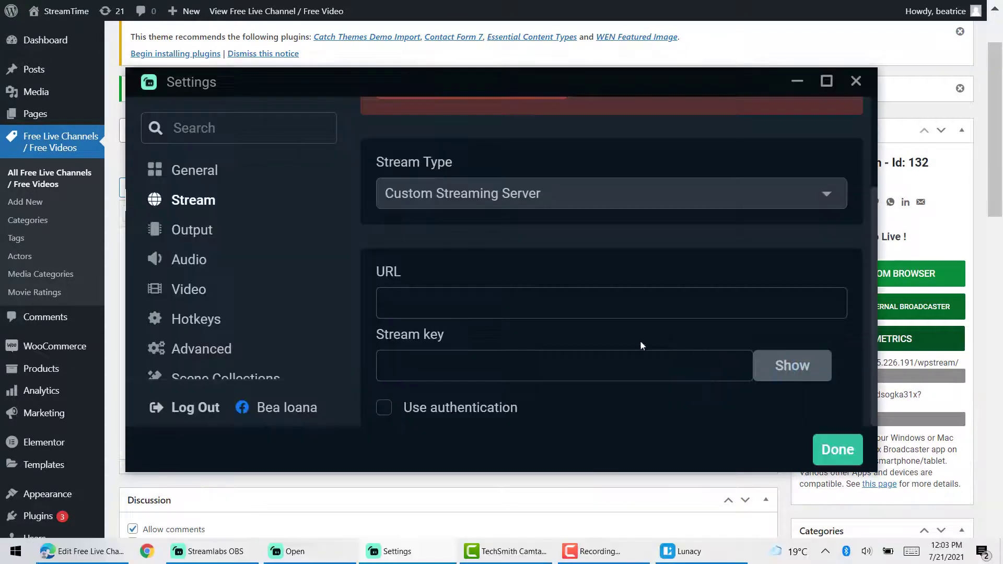
{"action": "left_click", "coordinate": [641, 303]}
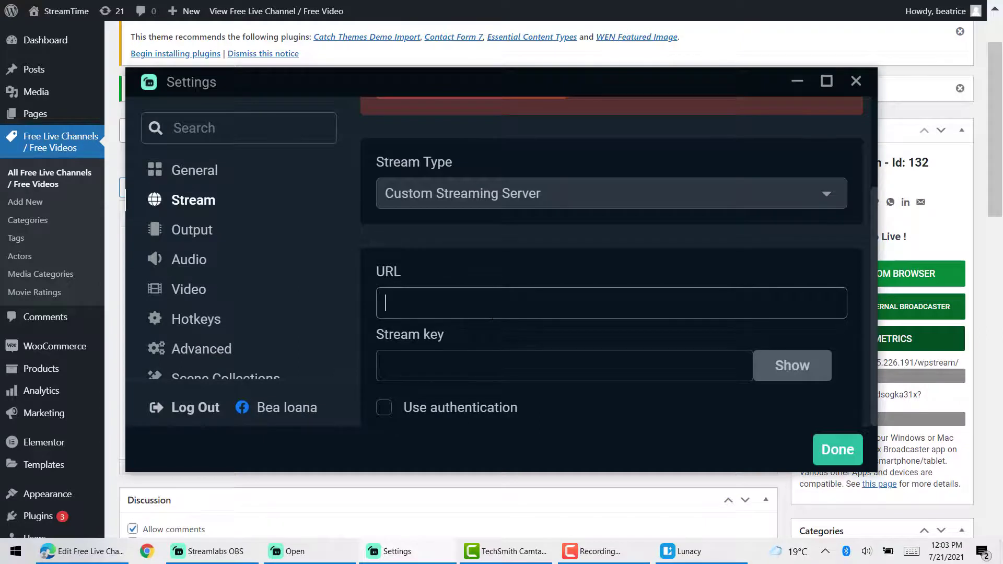
{"action": "type", "text": "rtmp://54.235.226.191/wpstream/"}
{"action": "left_click", "coordinate": [564, 366]}
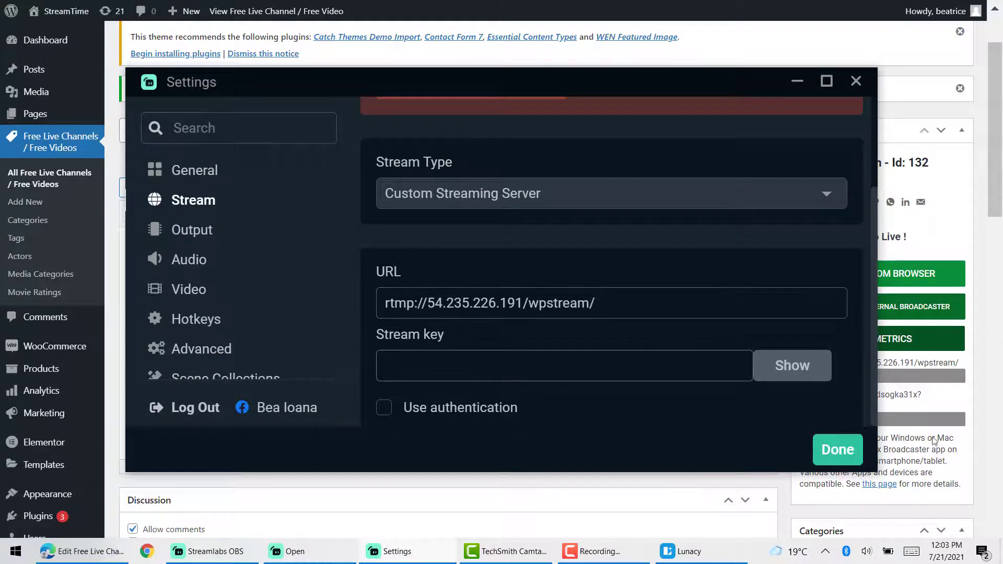
{"action": "left_click", "coordinate": [974, 443]}
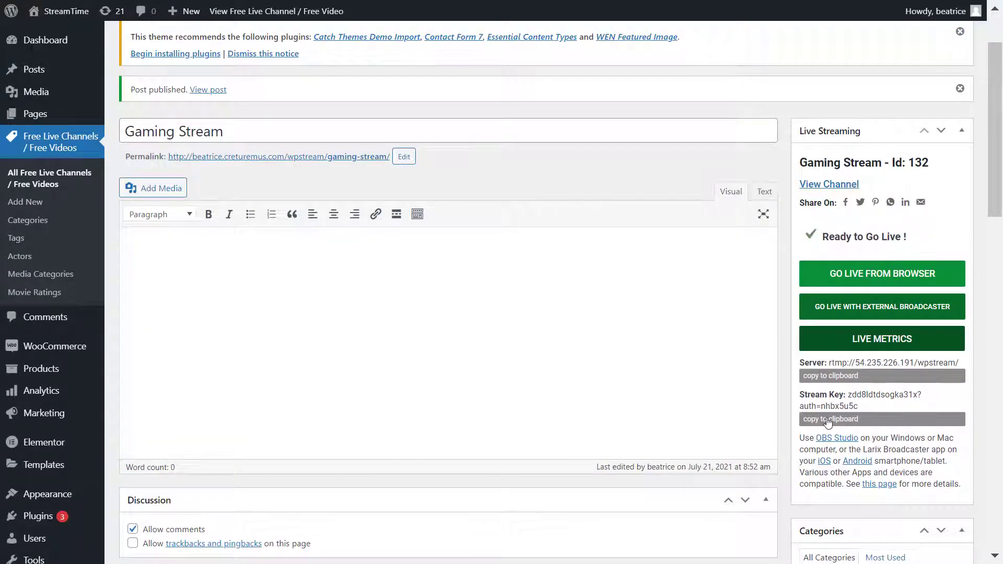
{"action": "key", "text": "alt+Tab"}
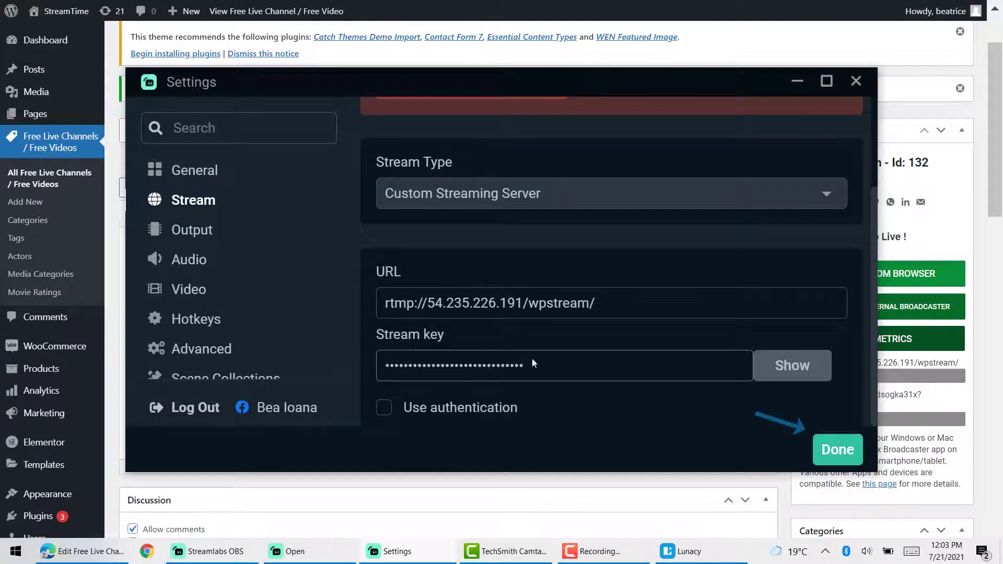
- Save the stream settings with Done and go live with the scene
{"action": "left_click", "coordinate": [850, 463]}
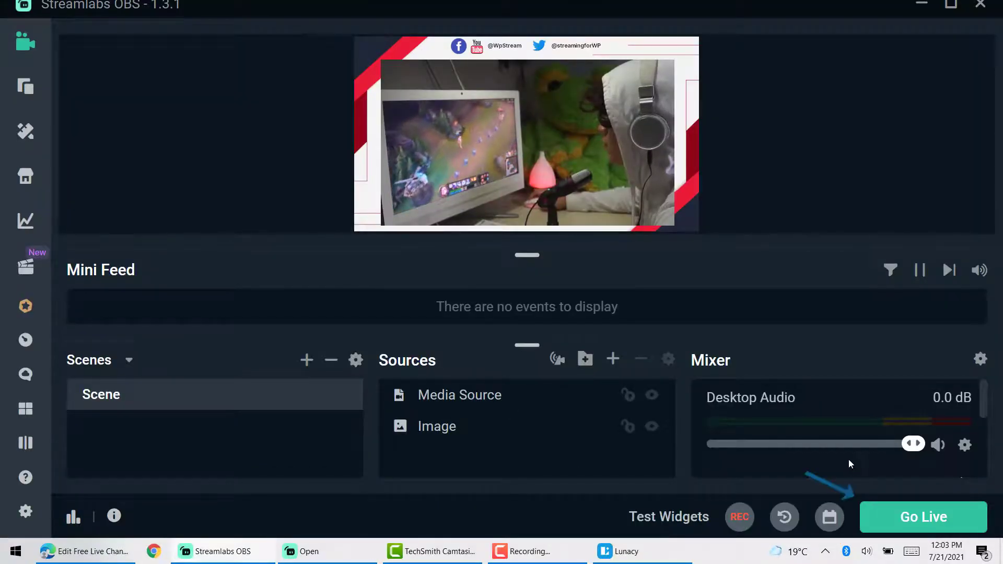
{"action": "left_click", "coordinate": [964, 516]}
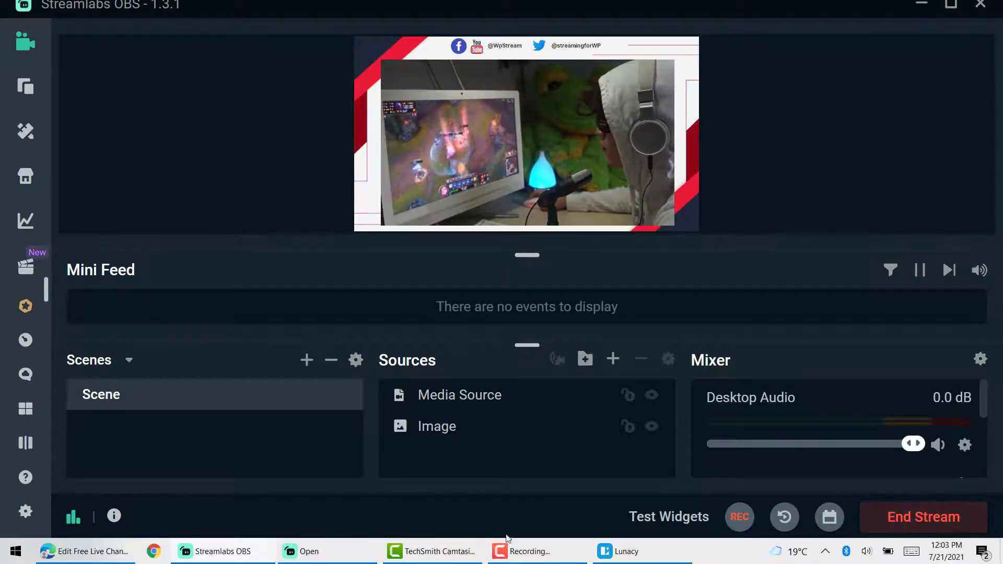
- Open the Gaming Stream channel's public page and watch the live stream full screen
{"action": "left_click", "coordinate": [116, 555]}
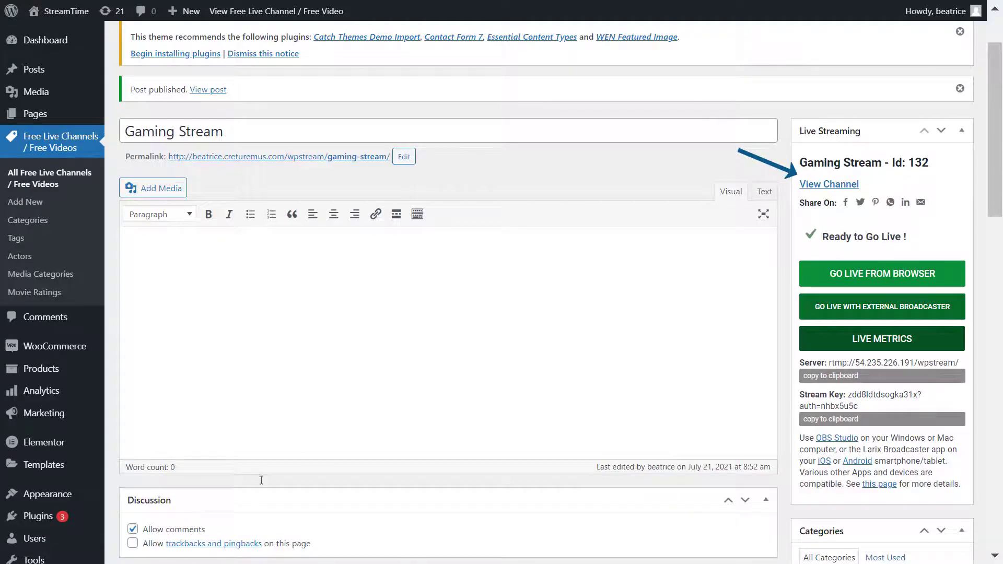
{"action": "left_click", "coordinate": [826, 186]}
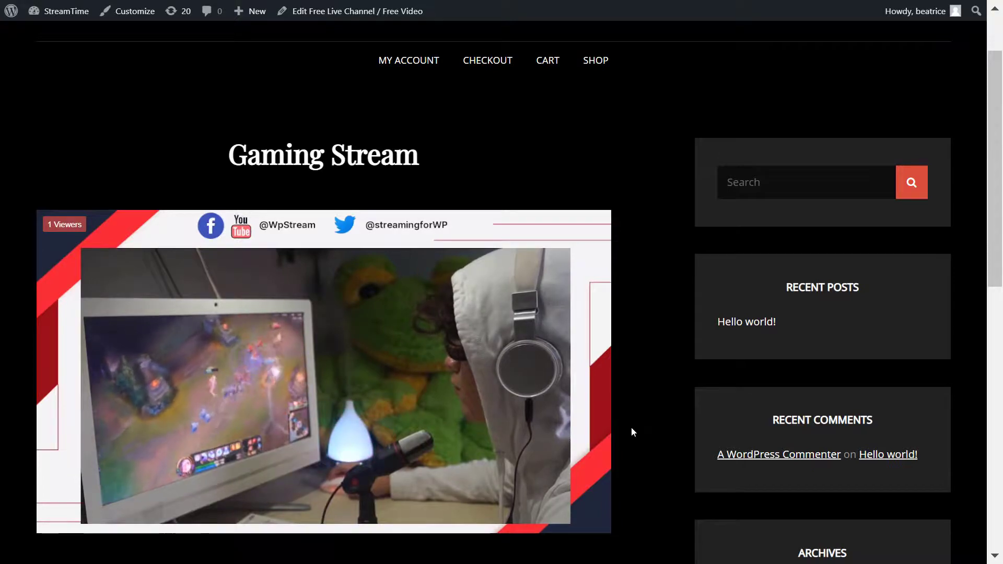
{"action": "left_click", "coordinate": [596, 516]}
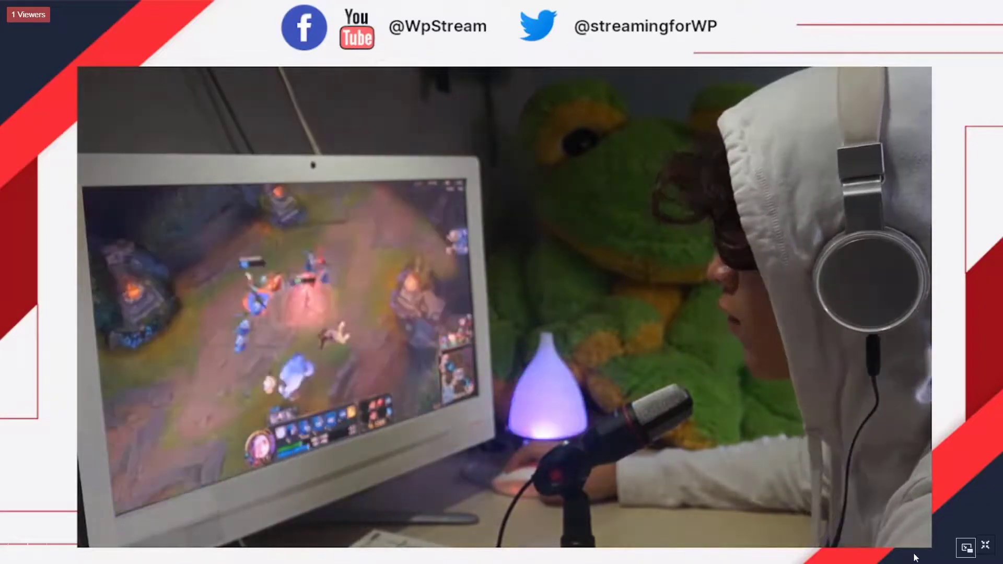
- Pop the stream into a Picture-in-Picture window, reposition it, then close it to play inline
{"action": "left_click", "coordinate": [965, 547]}
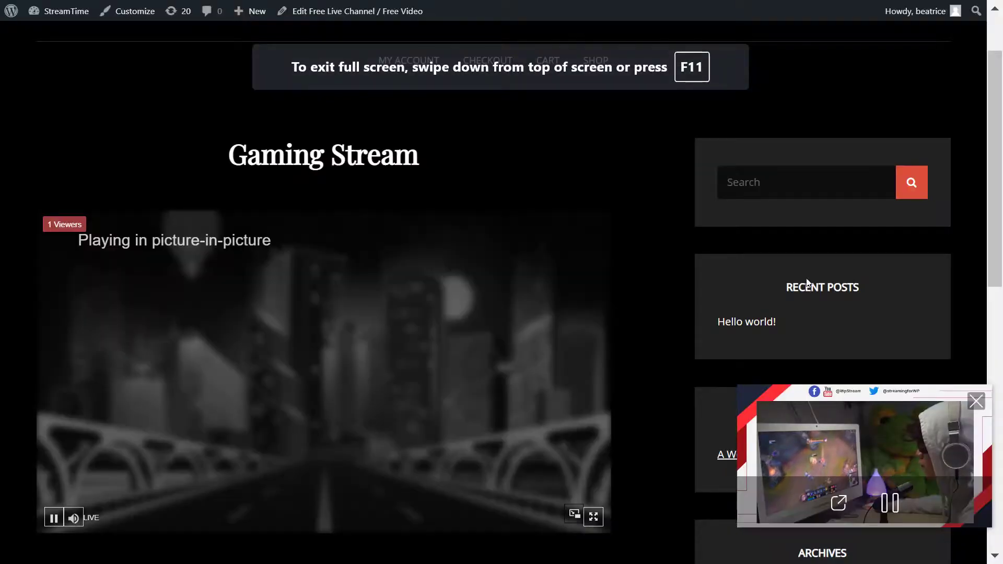
{"action": "left_click_drag", "start_coordinate": [895, 473], "coordinate": [768, 149]}
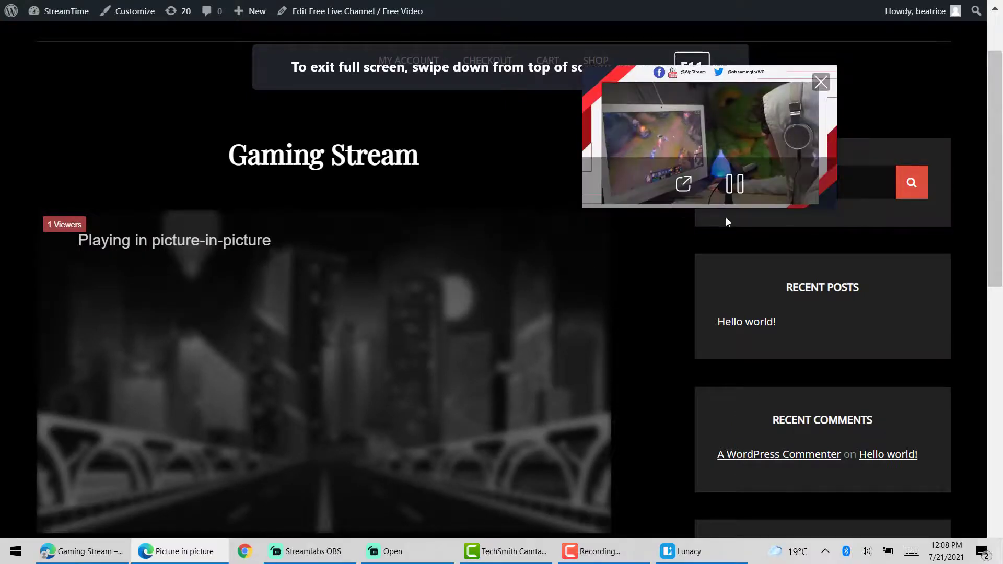
{"action": "left_click_drag", "start_coordinate": [726, 221], "coordinate": [626, 287]}
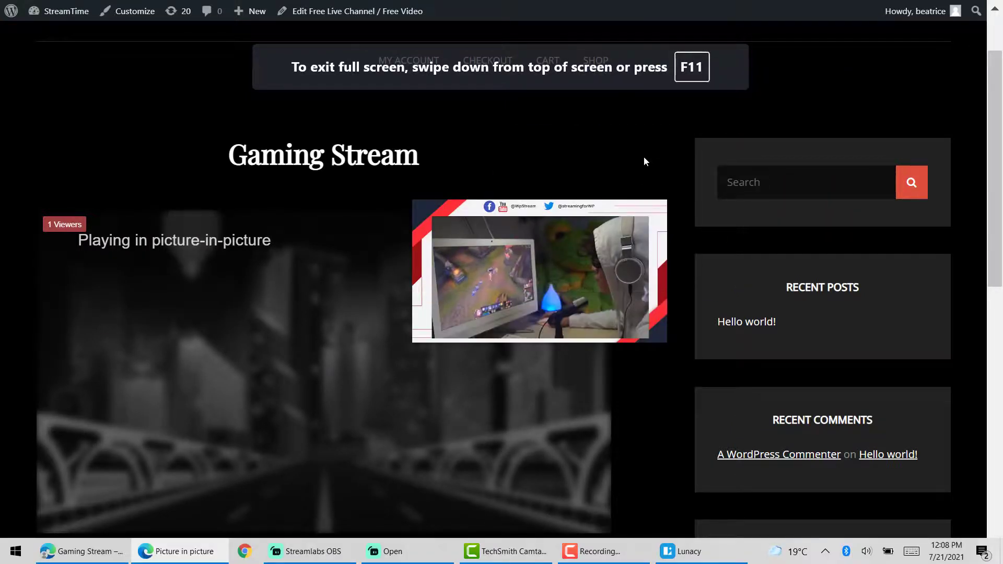
{"action": "mouse_move", "coordinate": [560, 266]}
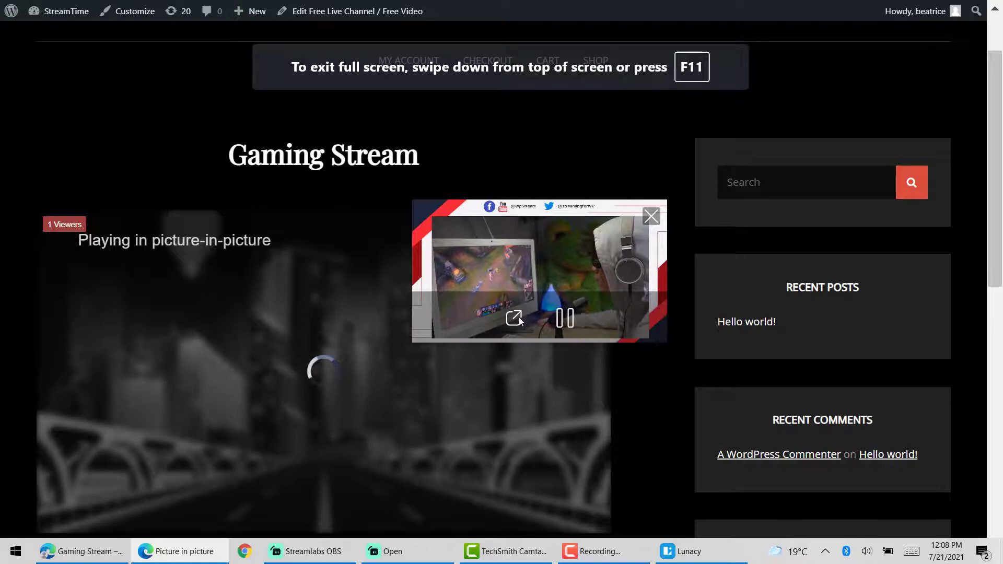
{"action": "left_click", "coordinate": [650, 217]}
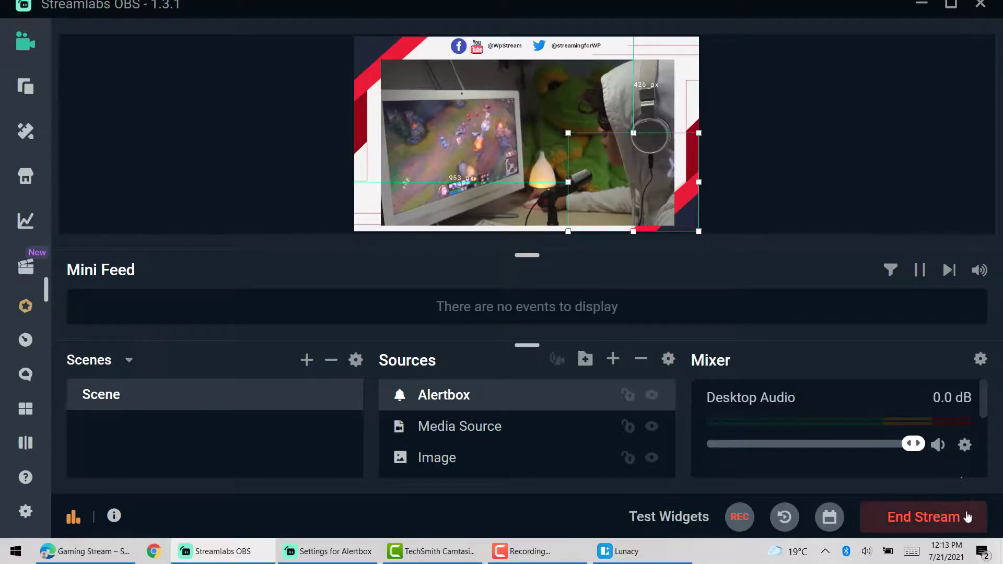
- End the live broadcast and return to the Gaming Stream page in the browser
{"action": "left_click", "coordinate": [972, 527]}
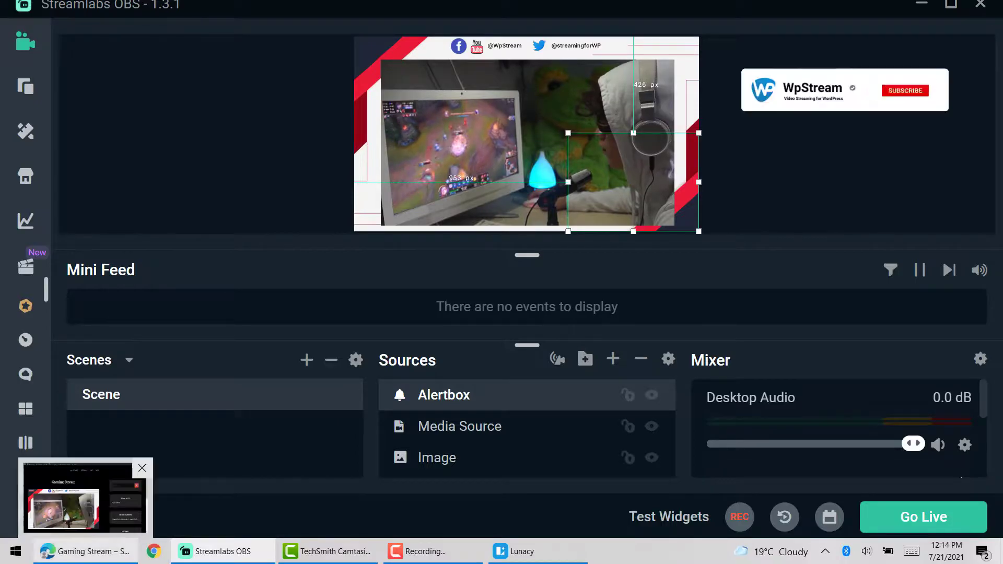
{"action": "left_click", "coordinate": [83, 551]}
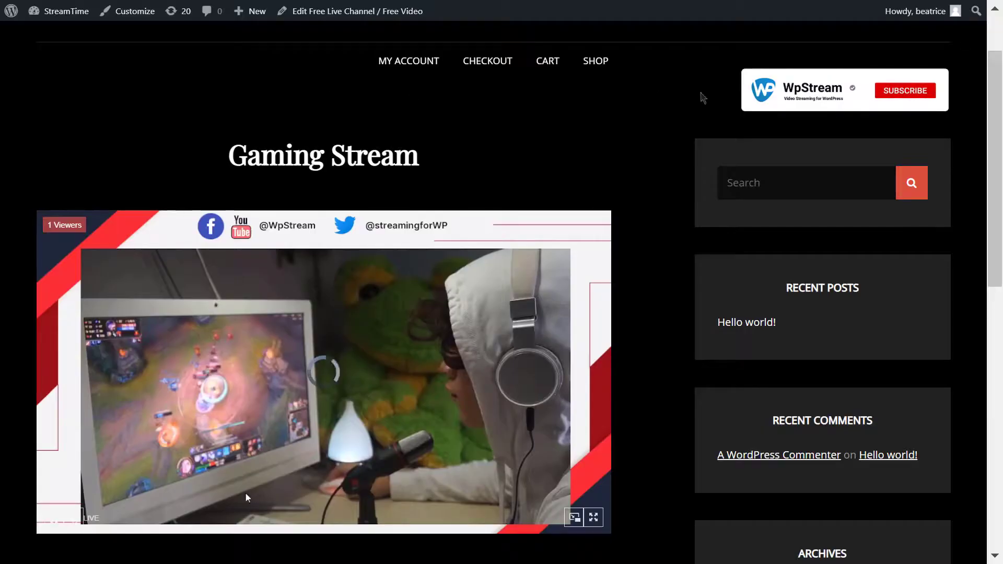